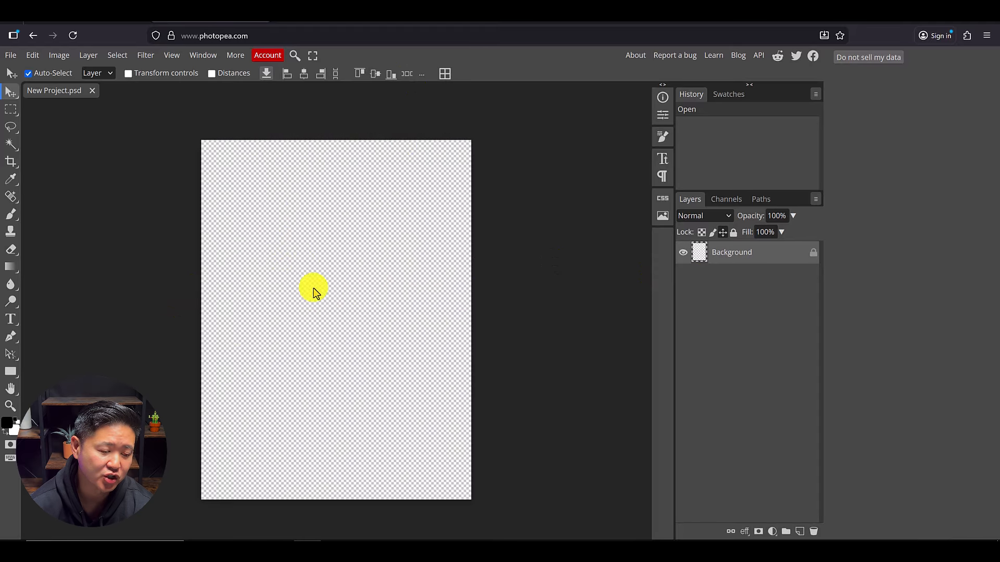
Step: Open Truck-PURPLEColor-c2.pdf from the Downloads folder
{"action": "left_click", "coordinate": [13, 56]}
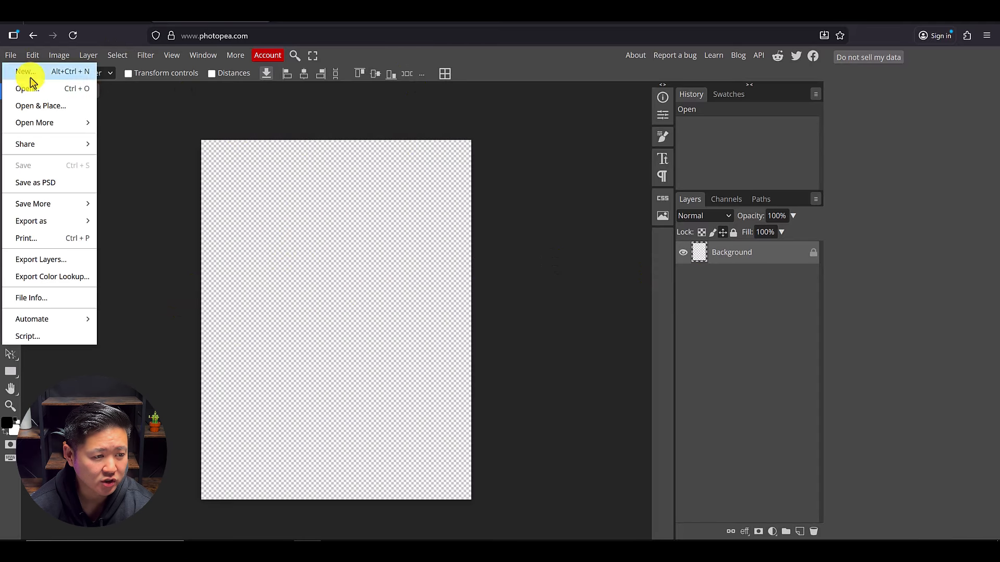
{"action": "left_click", "coordinate": [63, 91]}
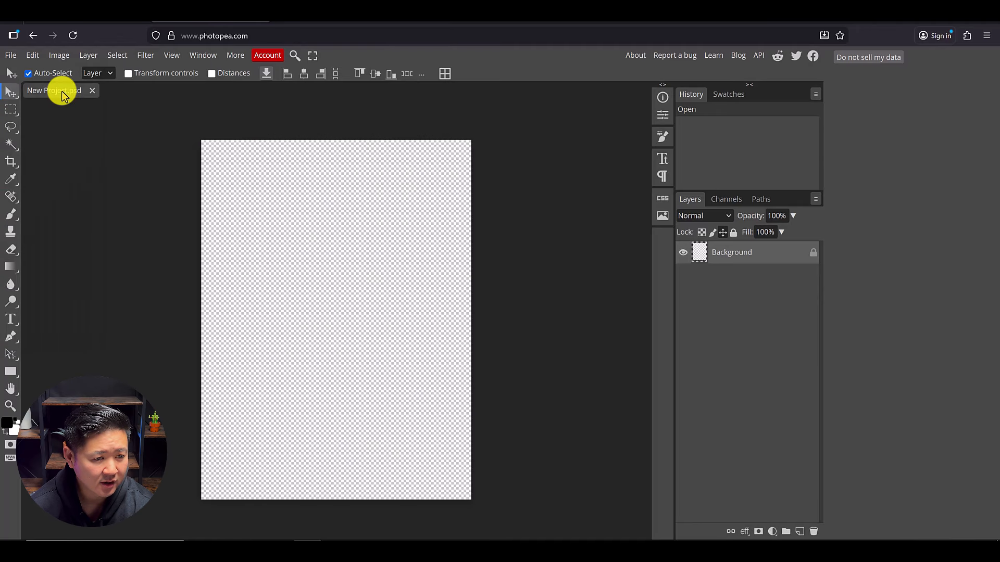
{"action": "left_click", "coordinate": [160, 101]}
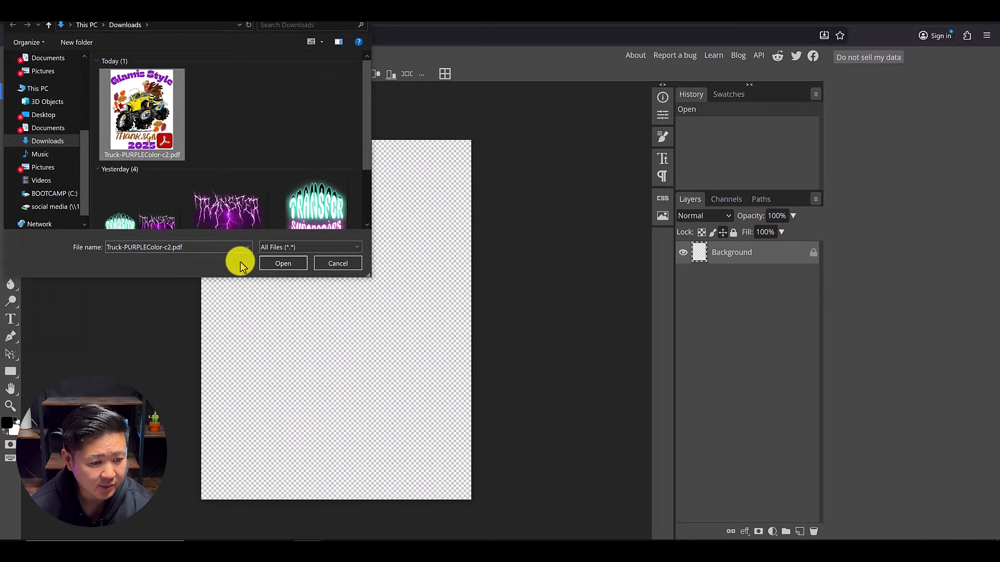
{"action": "left_click", "coordinate": [283, 263]}
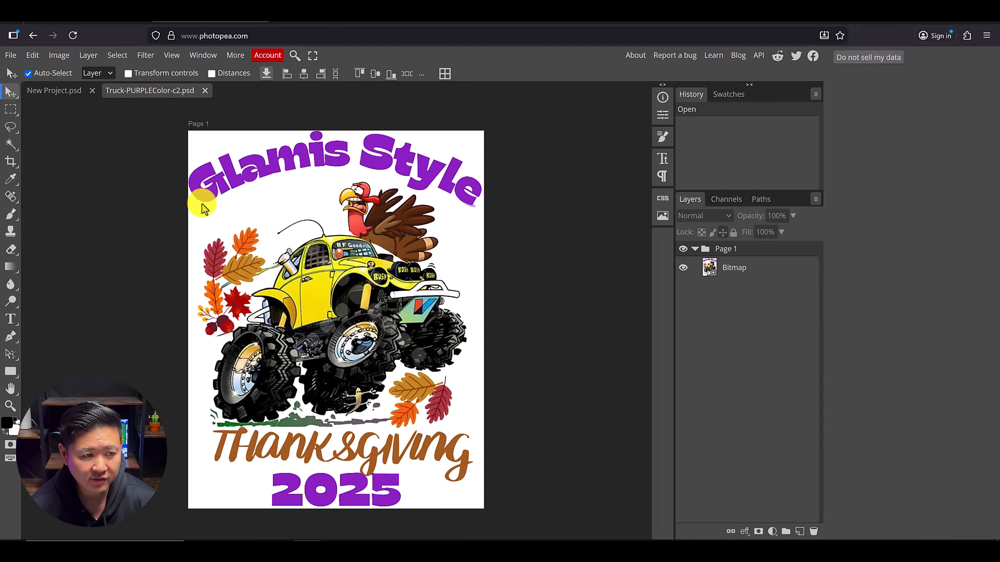
Step: Export the truck artwork as a PNG 10 in wide, keeping its aspect ratio
{"action": "left_click", "coordinate": [10, 55]}
{"action": "mouse_move", "coordinate": [41, 206]}
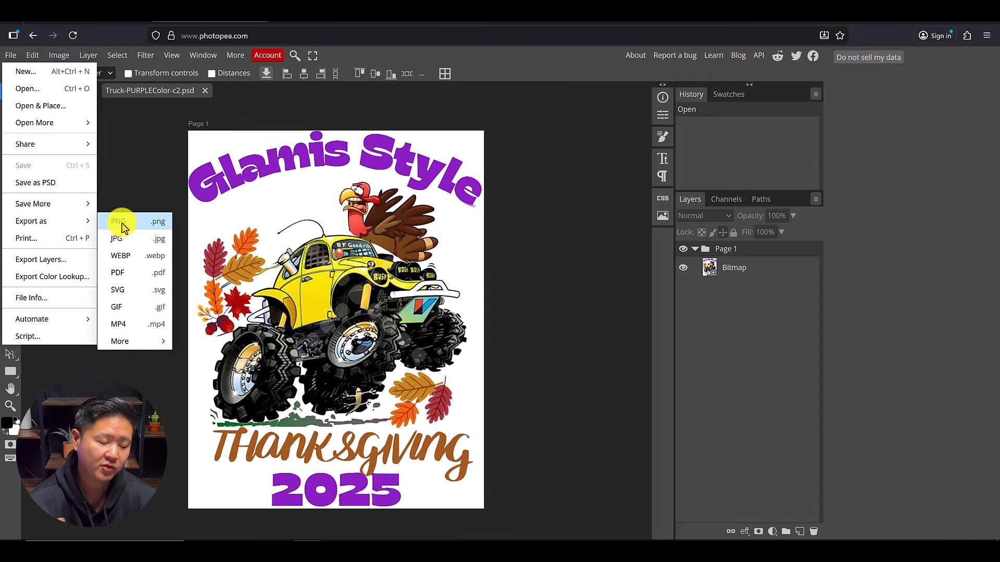
{"action": "left_click", "coordinate": [123, 227]}
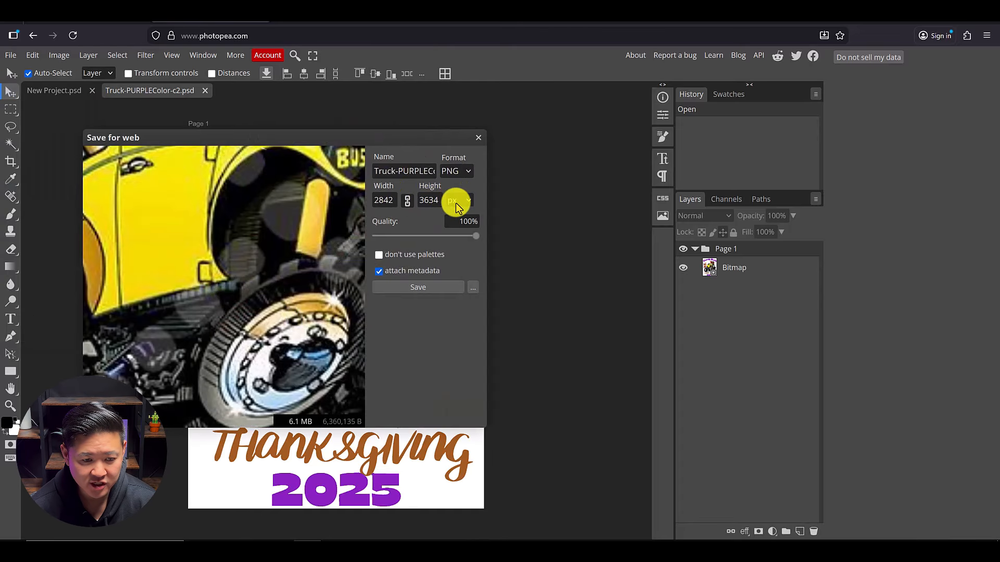
{"action": "left_click", "coordinate": [458, 200]}
{"action": "left_click", "coordinate": [455, 284]}
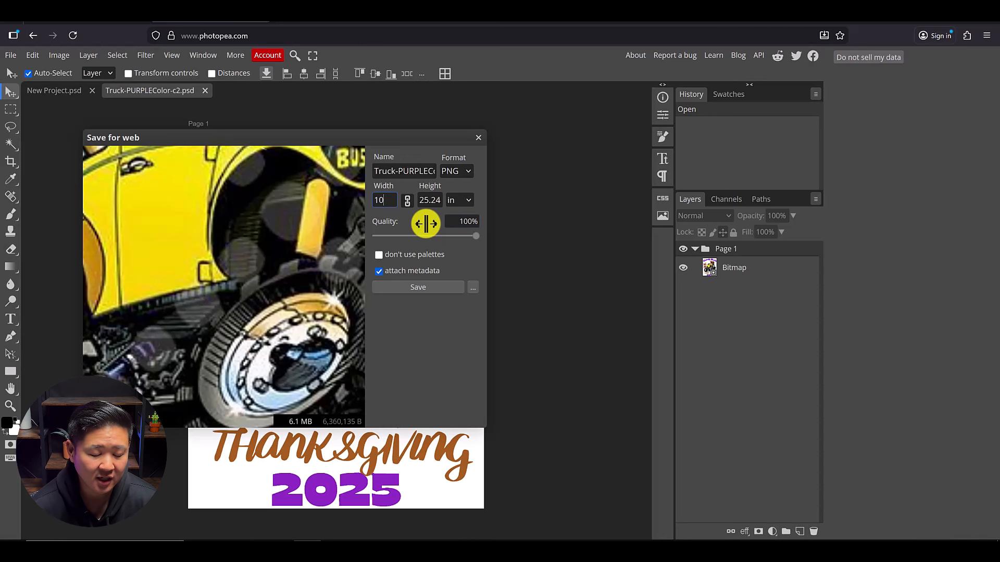
{"action": "key", "text": "Tab"}
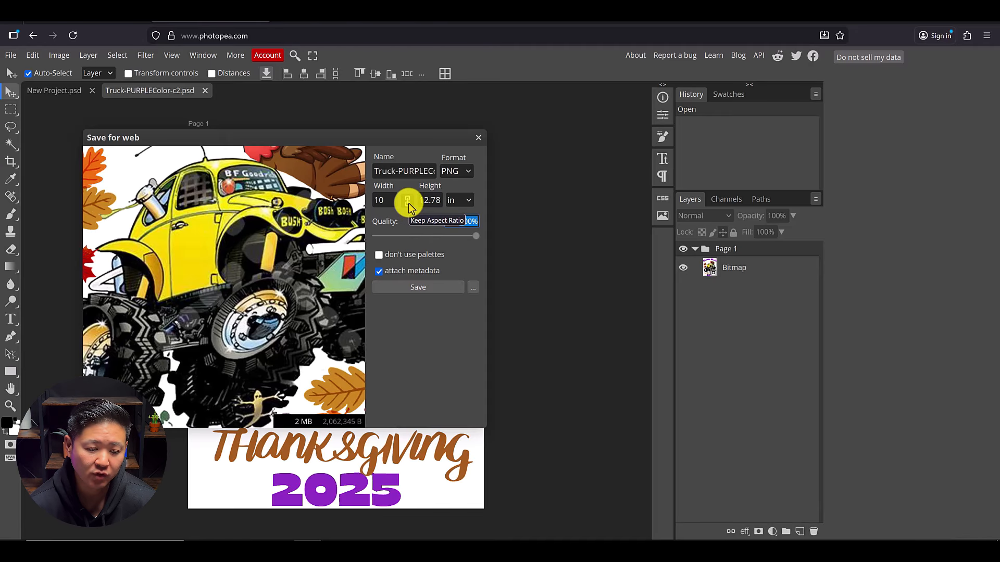
{"action": "left_click", "coordinate": [410, 290]}
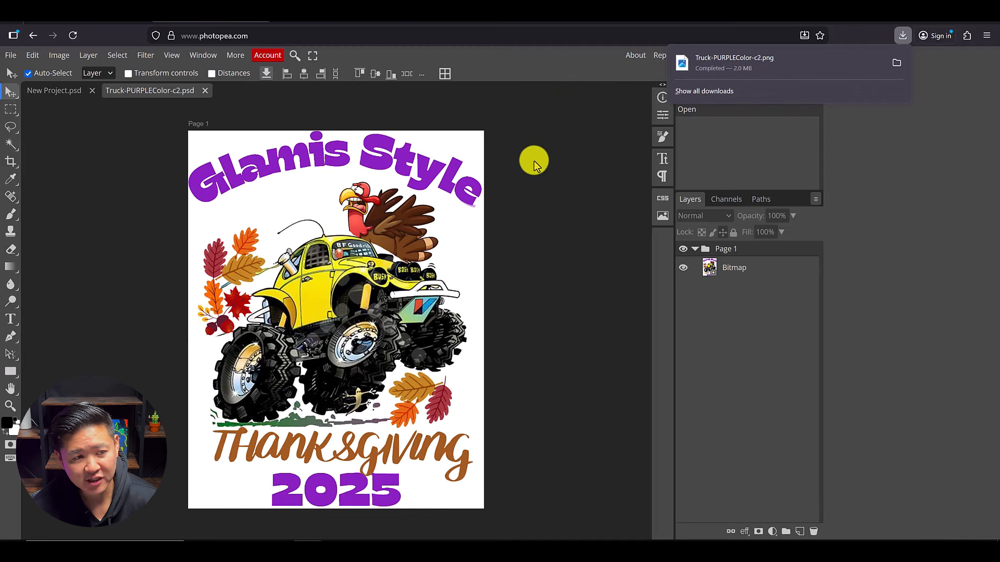
Step: Switch to the Transfer Superstars site and start a brand new 22 in X 24 in sheet in the DTF Transfer Gang Sheet Builder
{"action": "left_click", "coordinate": [94, 23]}
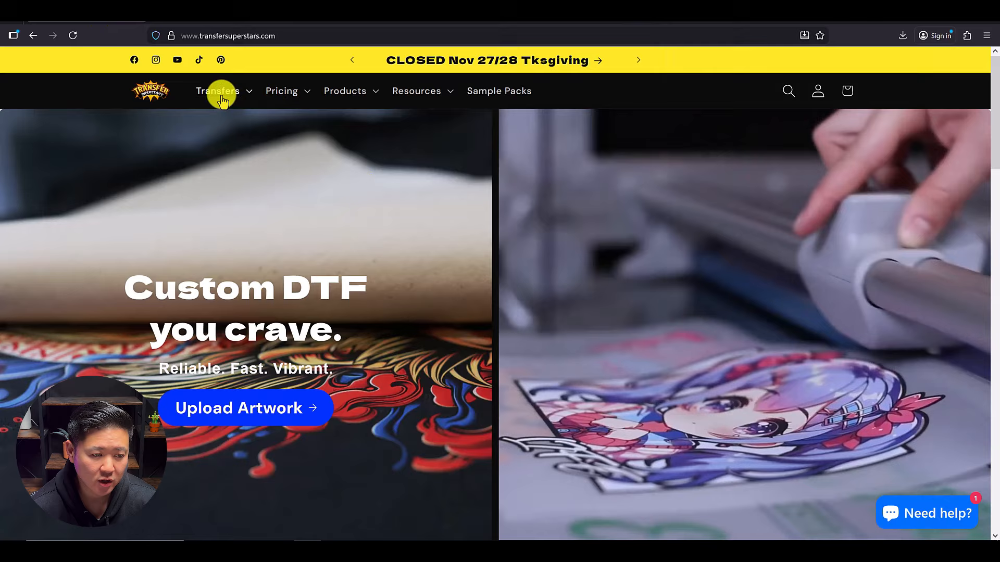
{"action": "left_click", "coordinate": [222, 101]}
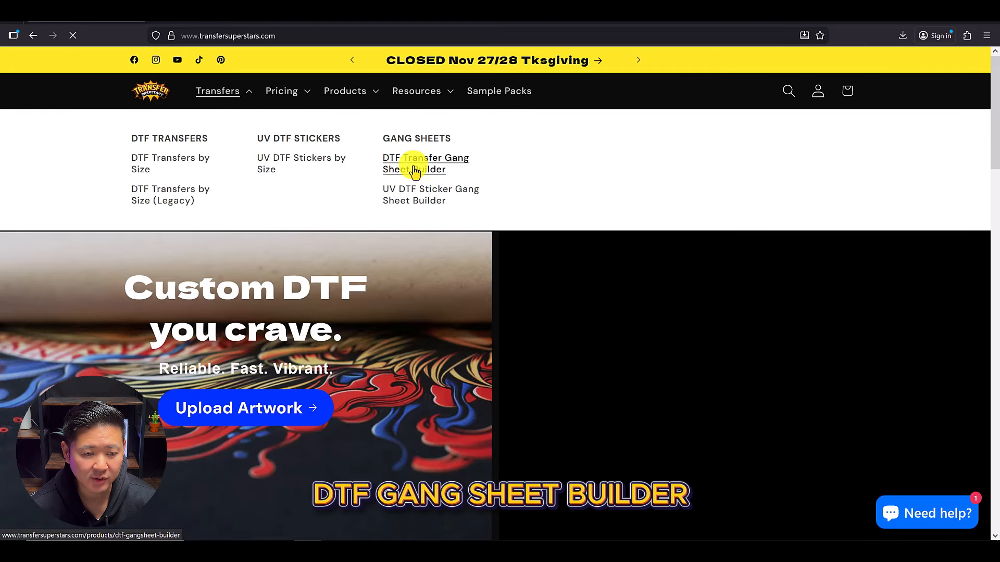
{"action": "scroll", "coordinate": [573, 234], "scroll_direction": "down", "scroll_amount": 3}
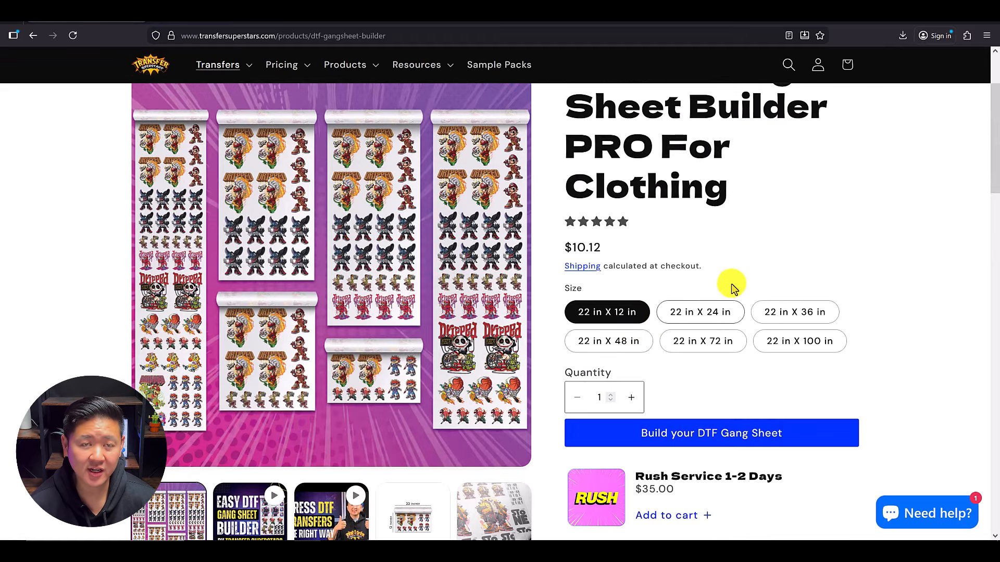
{"action": "left_click", "coordinate": [724, 320]}
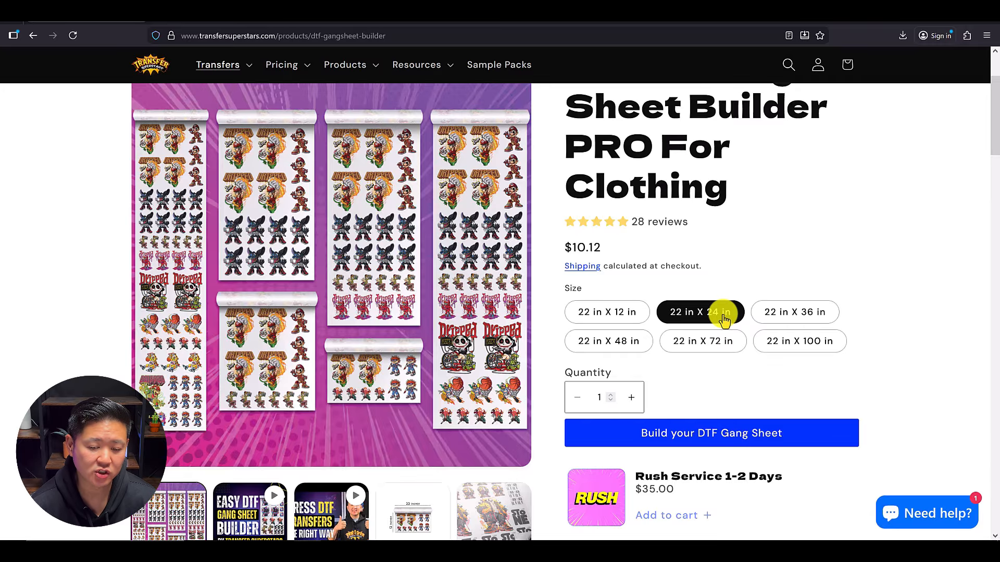
{"action": "left_click", "coordinate": [703, 433]}
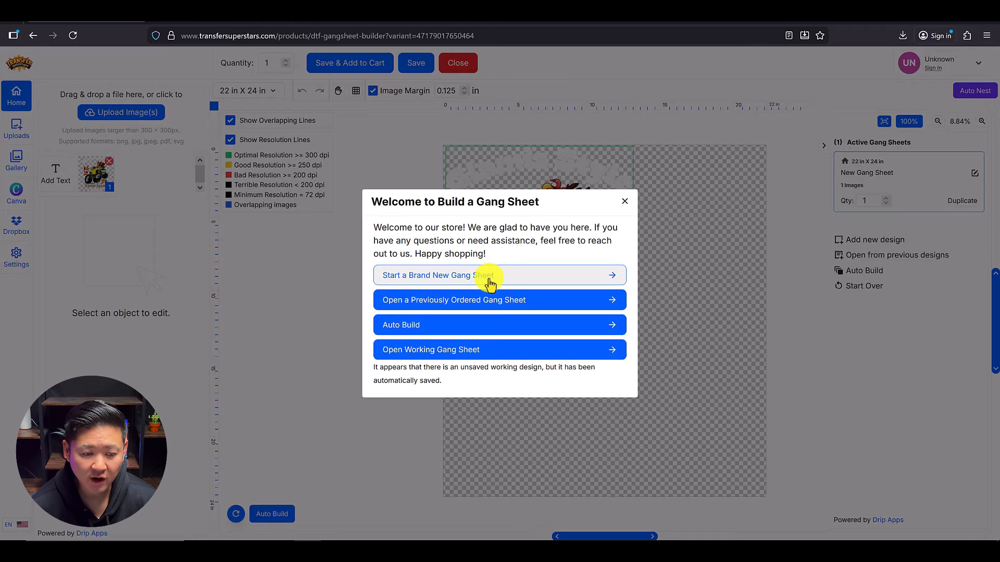
{"action": "left_click", "coordinate": [489, 280]}
Step: Upload Truck-PURPLEColor-c2.png and Truck-PURPLEColor-c2.pdf to the gang sheet builder
{"action": "left_click", "coordinate": [123, 112]}
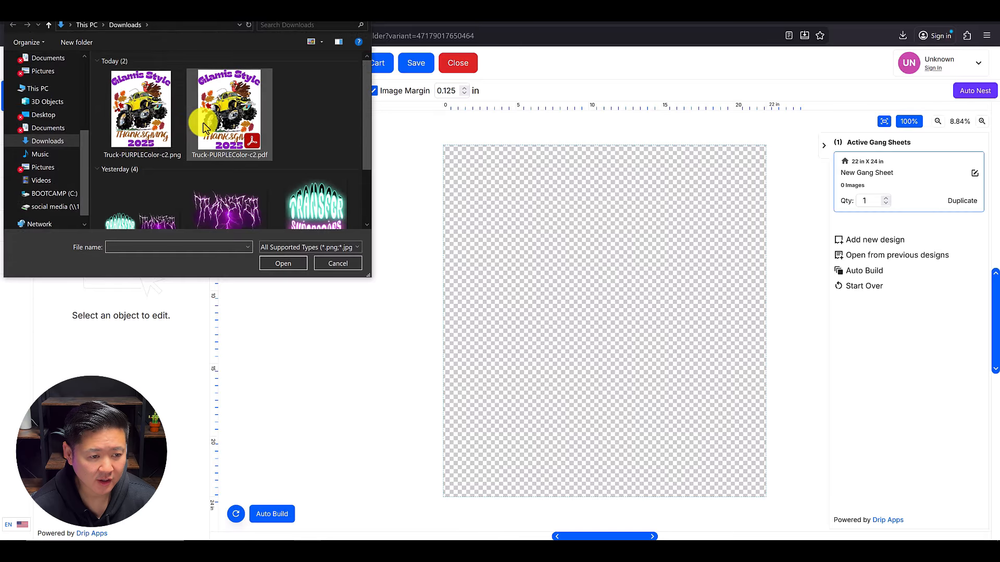
{"action": "left_click", "coordinate": [145, 136]}
{"action": "left_click", "coordinate": [279, 264]}
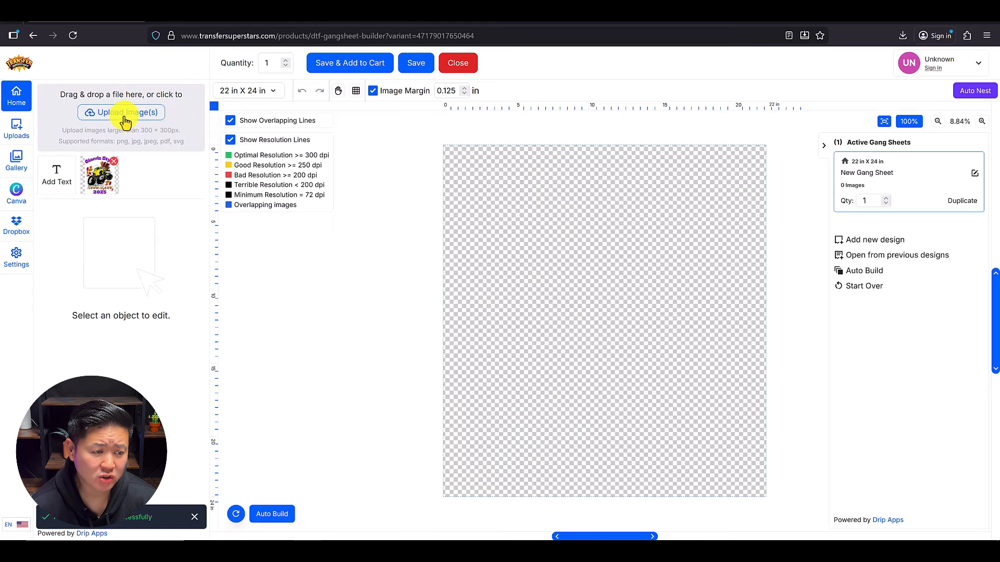
{"action": "left_click", "coordinate": [125, 121]}
{"action": "left_click", "coordinate": [237, 130]}
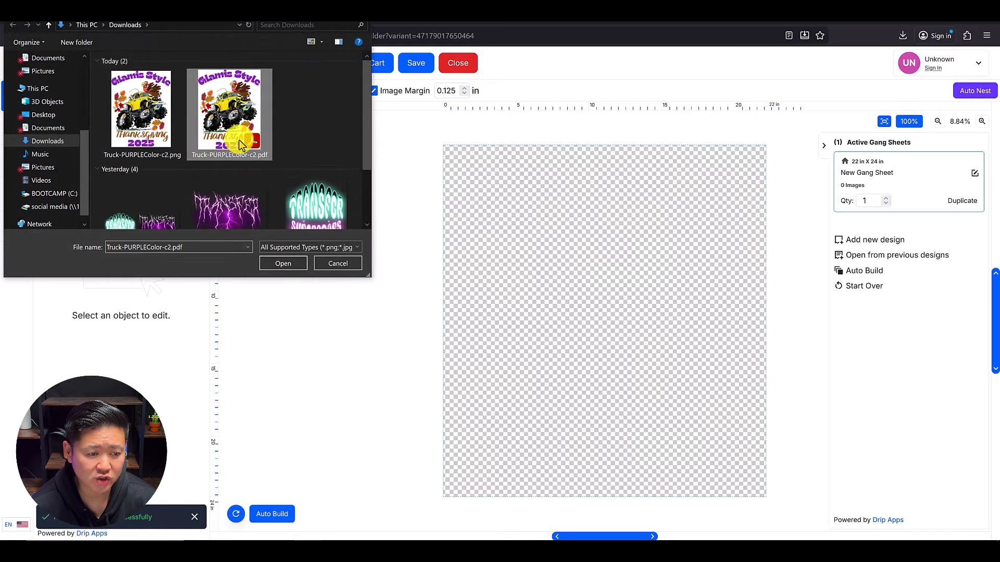
{"action": "left_click", "coordinate": [286, 267]}
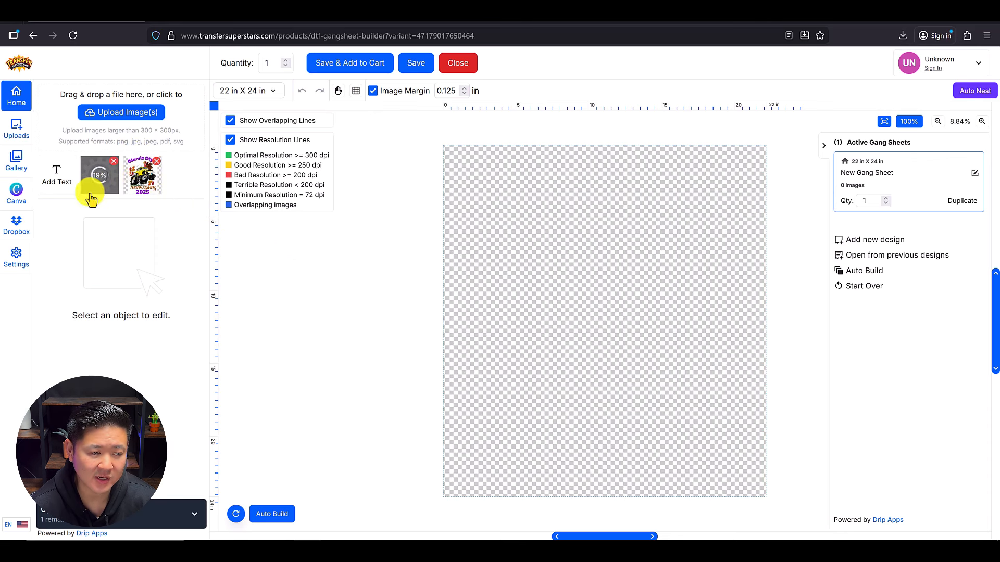
Step: Place the uploaded PNG in the sheet's upper-left corner and enlarge it to about 9.70 by 12.40 in
{"action": "double_click", "coordinate": [145, 182]}
{"action": "key", "text": "Delete"}
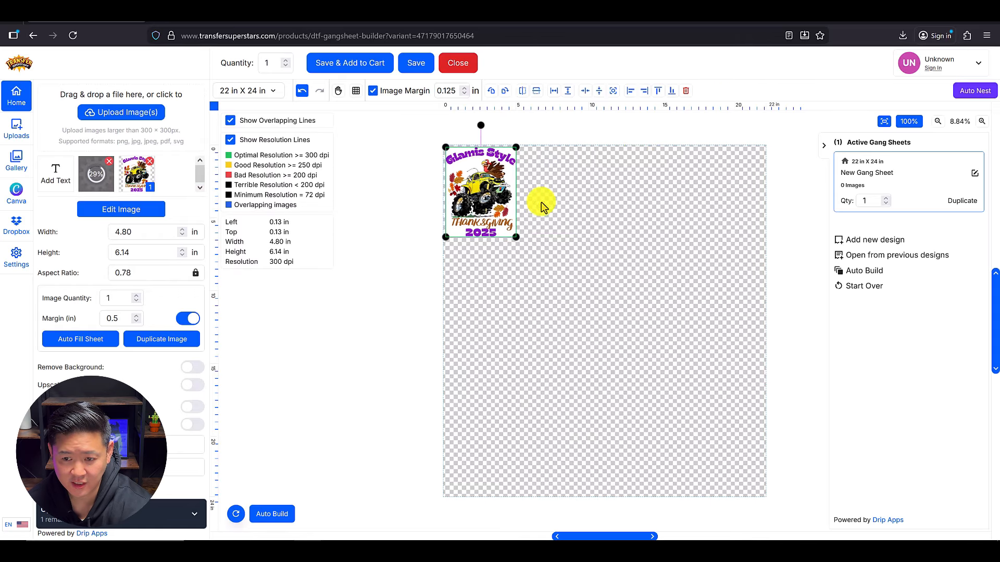
{"action": "left_click_drag", "start_coordinate": [511, 196], "coordinate": [512, 204]}
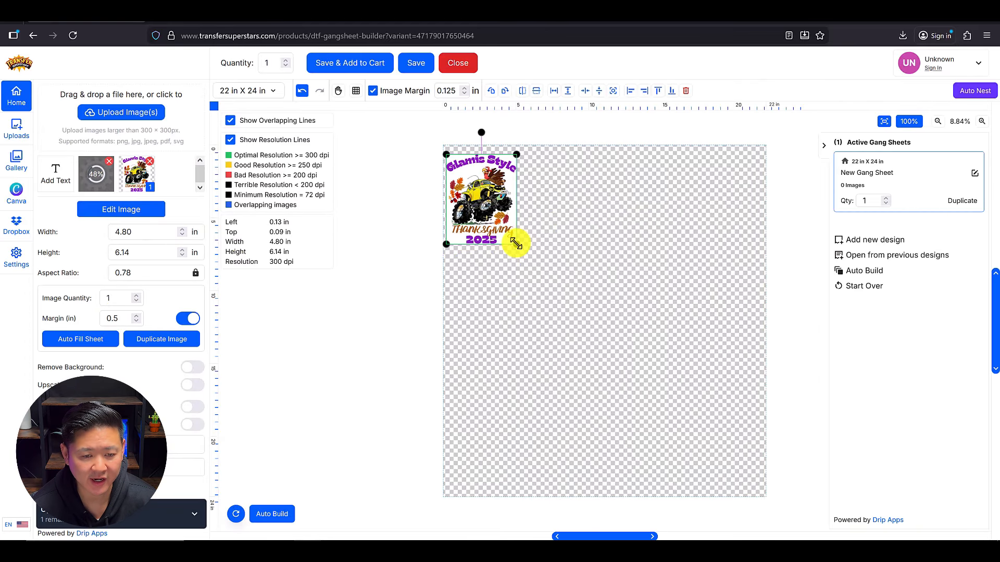
{"action": "left_click_drag", "start_coordinate": [515, 244], "coordinate": [527, 389]}
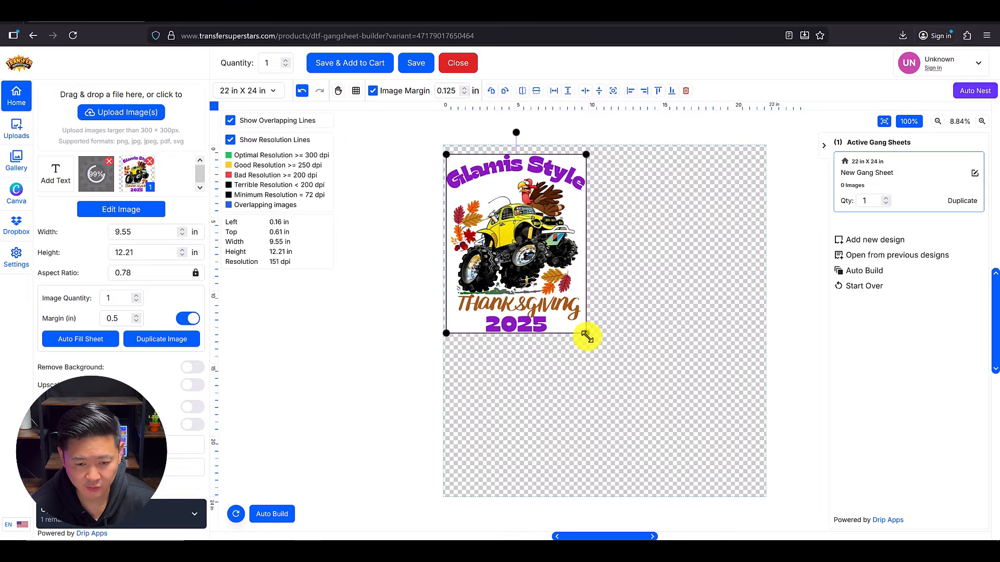
{"action": "left_click_drag", "start_coordinate": [587, 337], "coordinate": [601, 353]}
{"action": "left_click", "coordinate": [98, 183]}
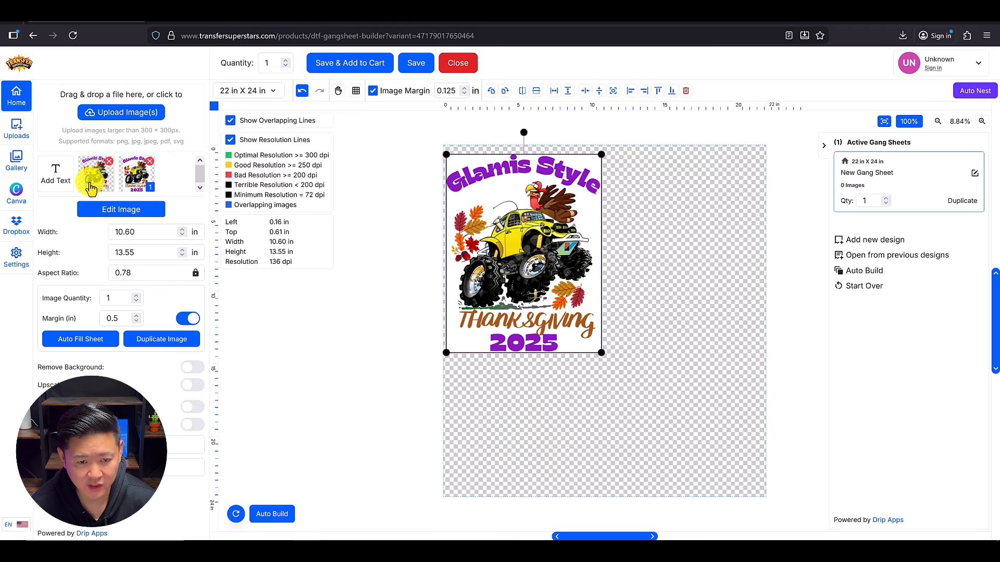
{"action": "key", "text": "ctrl+z"}
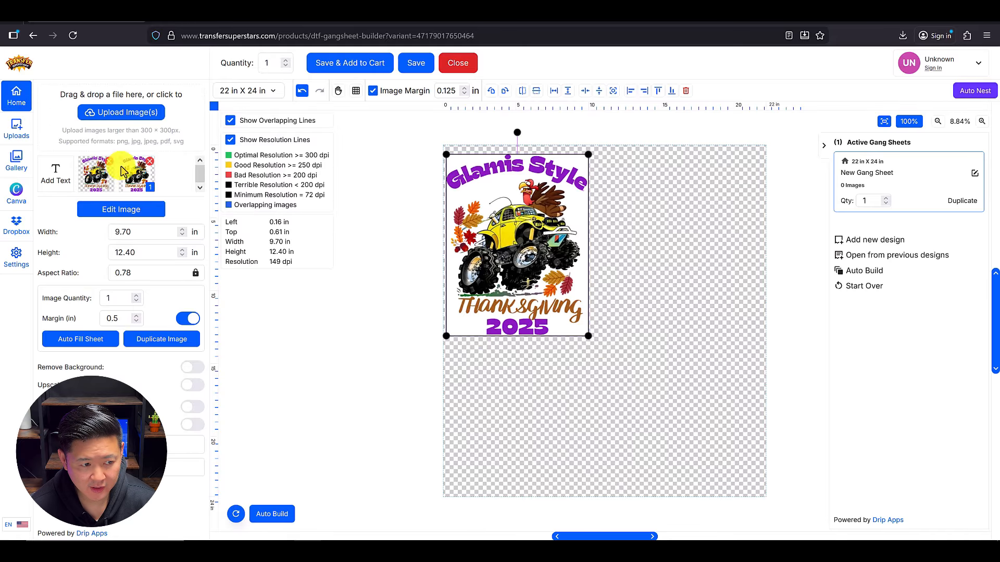
Step: Place the uploaded PDF version beside the PNG and enlarge it to about 11.13 by 14.24 in
{"action": "left_click", "coordinate": [102, 186]}
{"action": "left_click_drag", "start_coordinate": [444, 497], "coordinate": [591, 434]}
{"action": "left_click", "coordinate": [626, 375]}
{"action": "key", "text": "Delete"}
{"action": "left_click", "coordinate": [683, 284]}
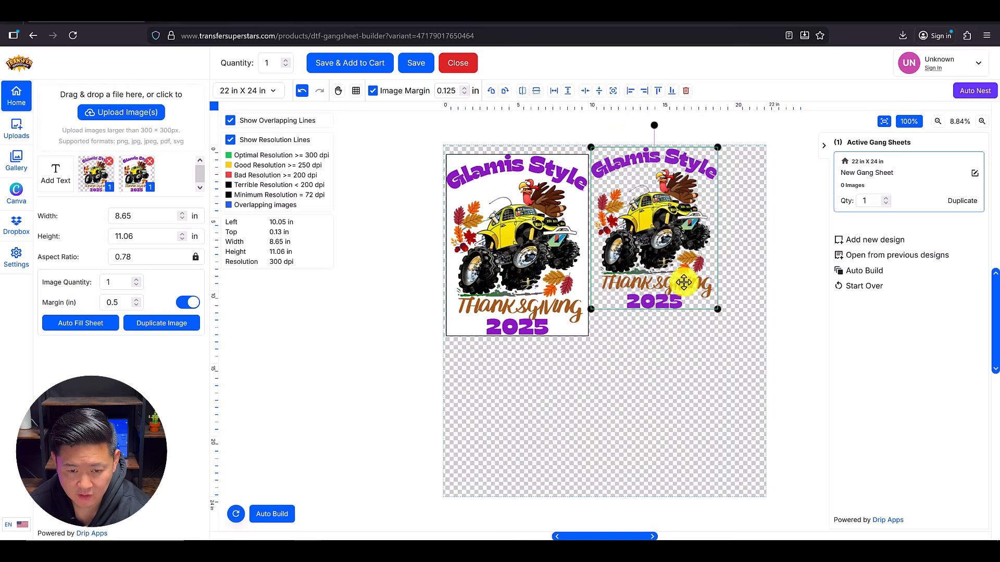
{"action": "left_click_drag", "start_coordinate": [718, 309], "coordinate": [754, 357]}
{"action": "left_click_drag", "start_coordinate": [691, 329], "coordinate": [706, 329]}
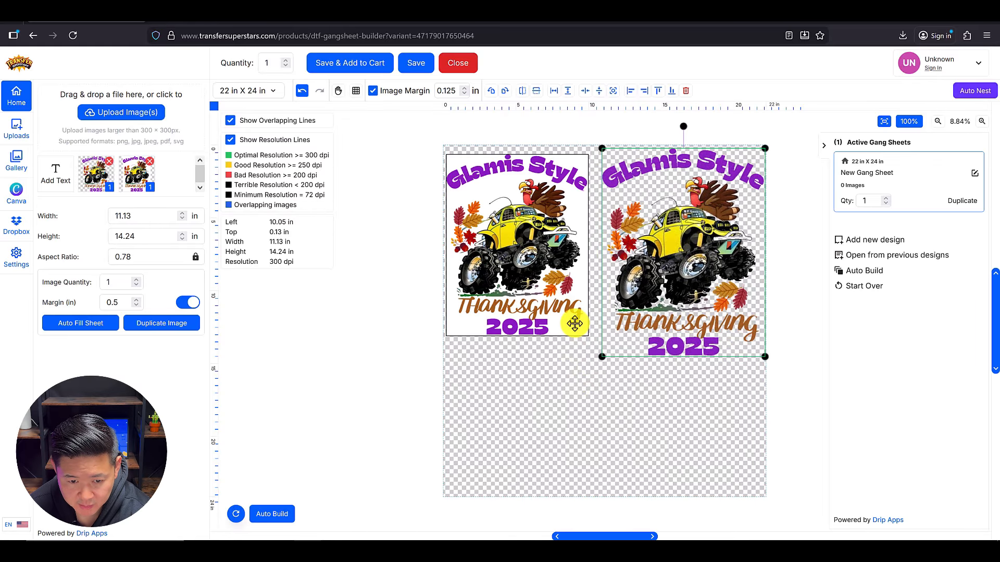
Step: Resize the PNG copy to about 10.58 by 13.53 in and the PDF copy to about 10.93 by 13.98 in
{"action": "left_click", "coordinate": [575, 323]}
{"action": "mouse_move", "coordinate": [590, 346]}
{"action": "left_mouse_down"}
{"action": "mouse_move", "coordinate": [596, 357]}
{"action": "mouse_move", "coordinate": [609, 348]}
{"action": "left_mouse_up"}
{"action": "left_click", "coordinate": [604, 354]}
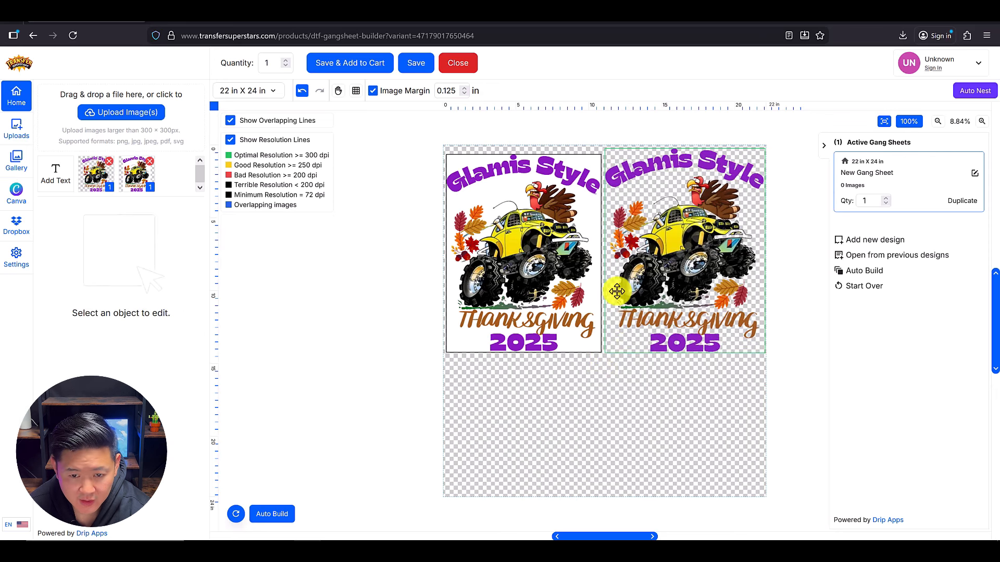
{"action": "left_click", "coordinate": [546, 260]}
{"action": "left_click", "coordinate": [699, 205]}
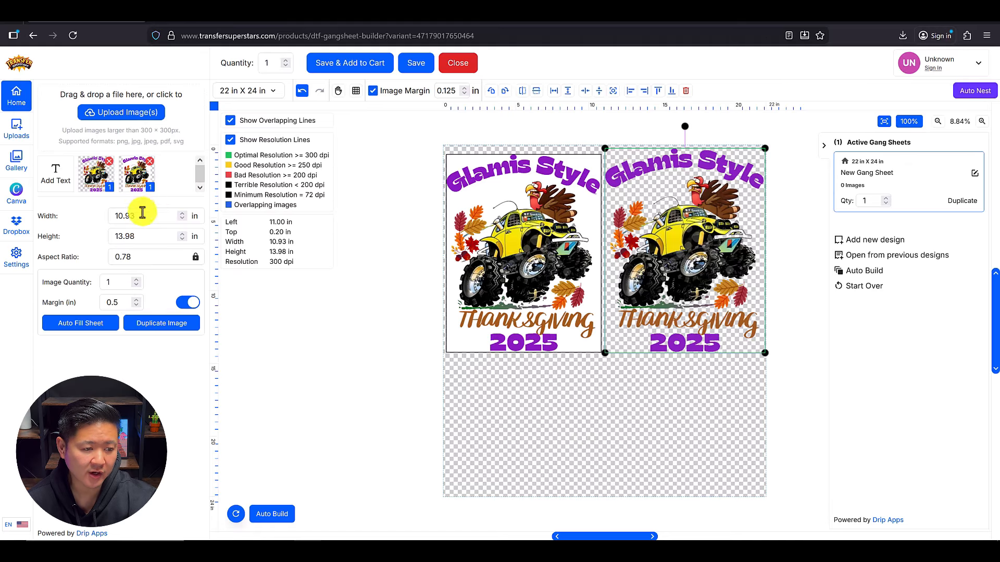
Step: Open the white-background PNG copy for image editing and turn on Upscale Quality and Remove Background
{"action": "left_click", "coordinate": [560, 206]}
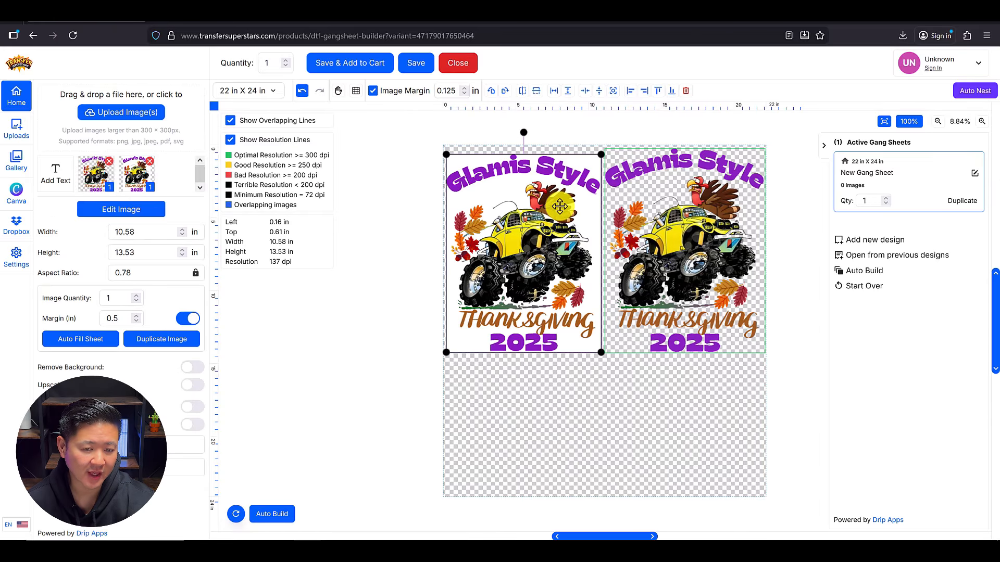
{"action": "left_click", "coordinate": [140, 221]}
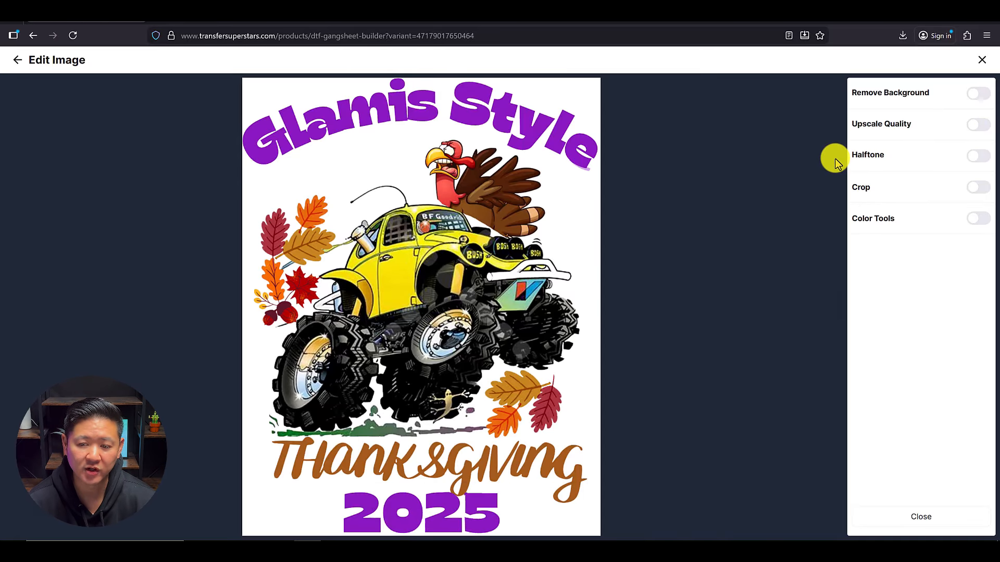
{"action": "left_click", "coordinate": [979, 125]}
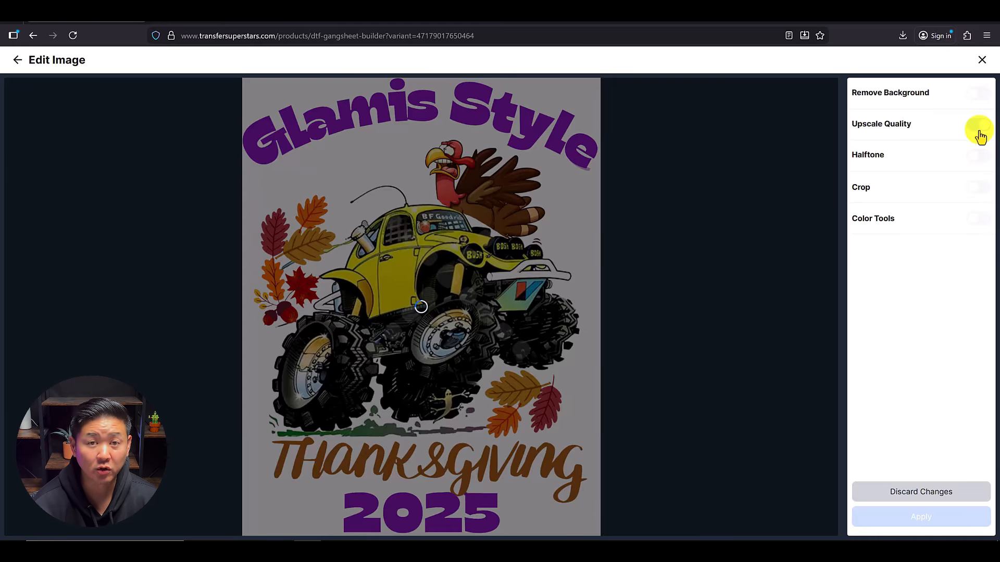
{"action": "left_click", "coordinate": [979, 134]}
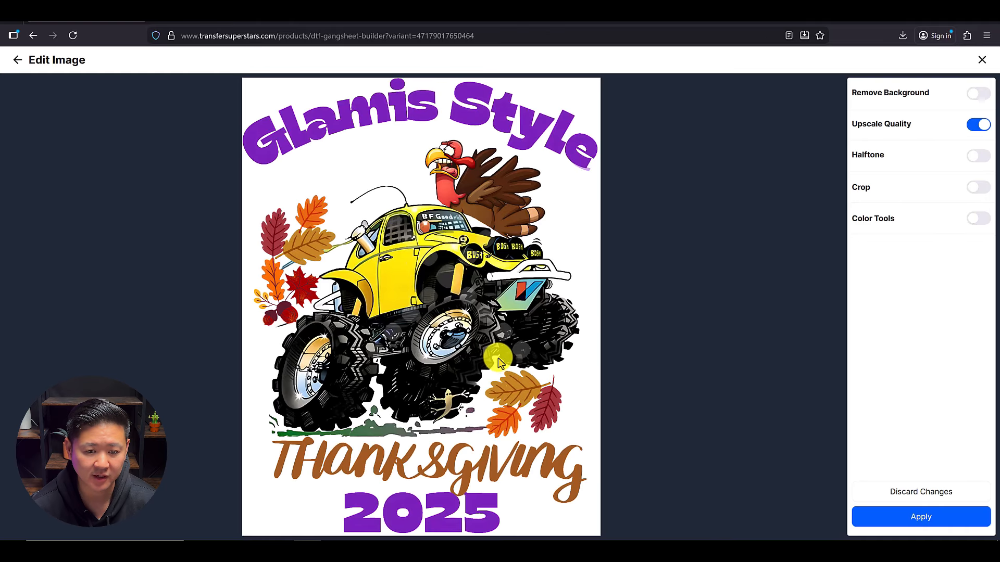
{"action": "left_click", "coordinate": [975, 125]}
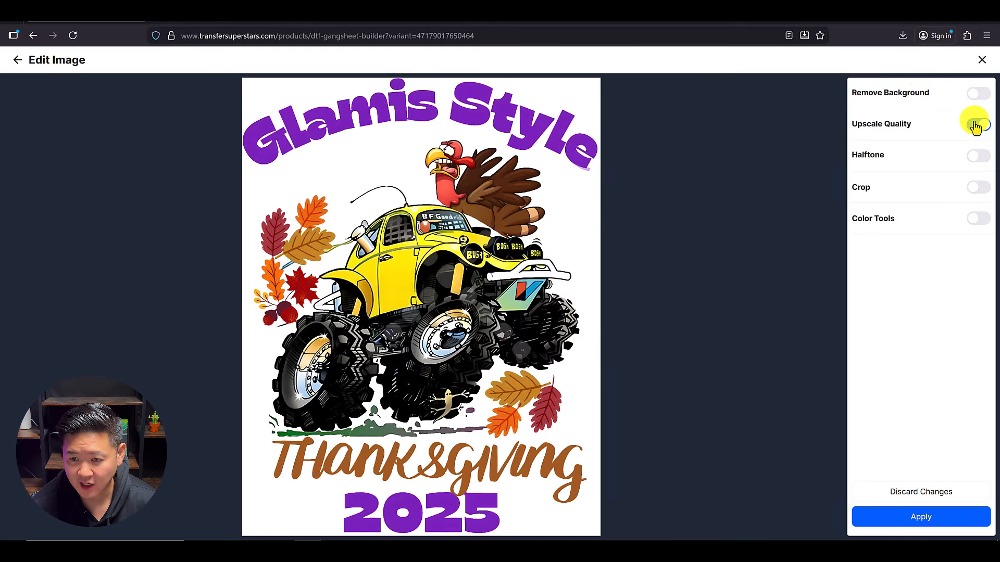
{"action": "left_click", "coordinate": [976, 95]}
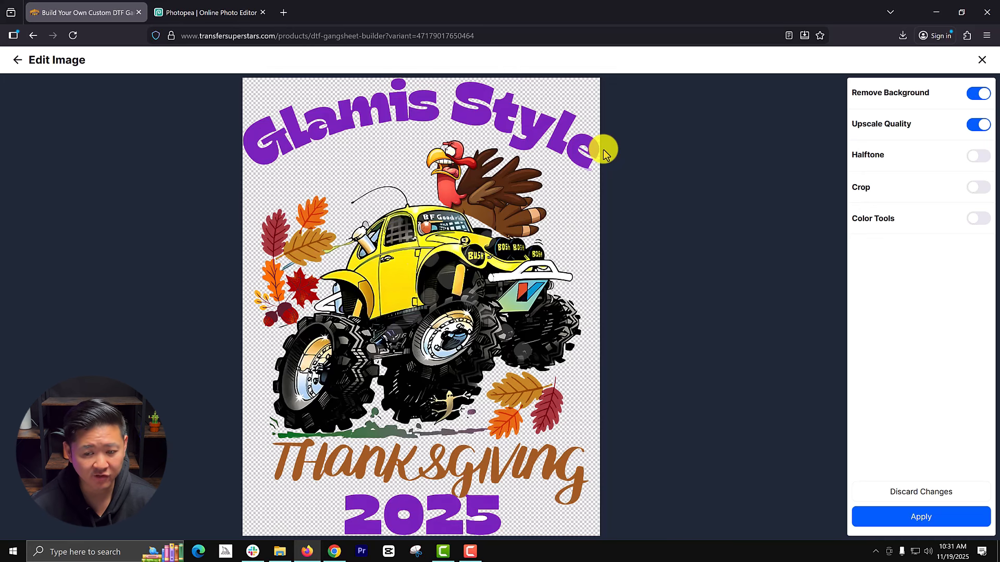
Step: Turn on Color Tools for the PNG and sample the purple Glamis Style lettering (#781fbc) as the color to replace
{"action": "left_click", "coordinate": [982, 223]}
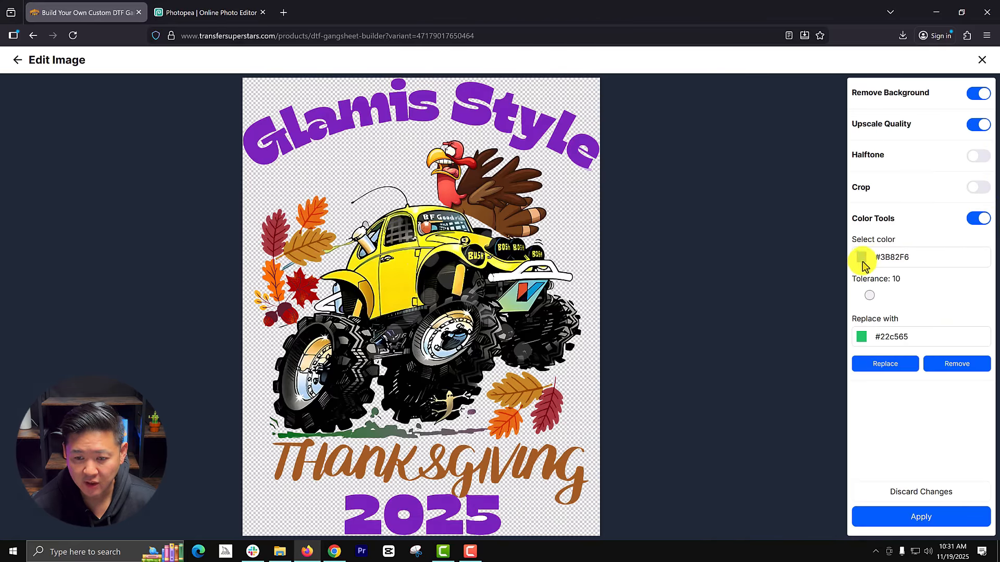
{"action": "left_click", "coordinate": [861, 258]}
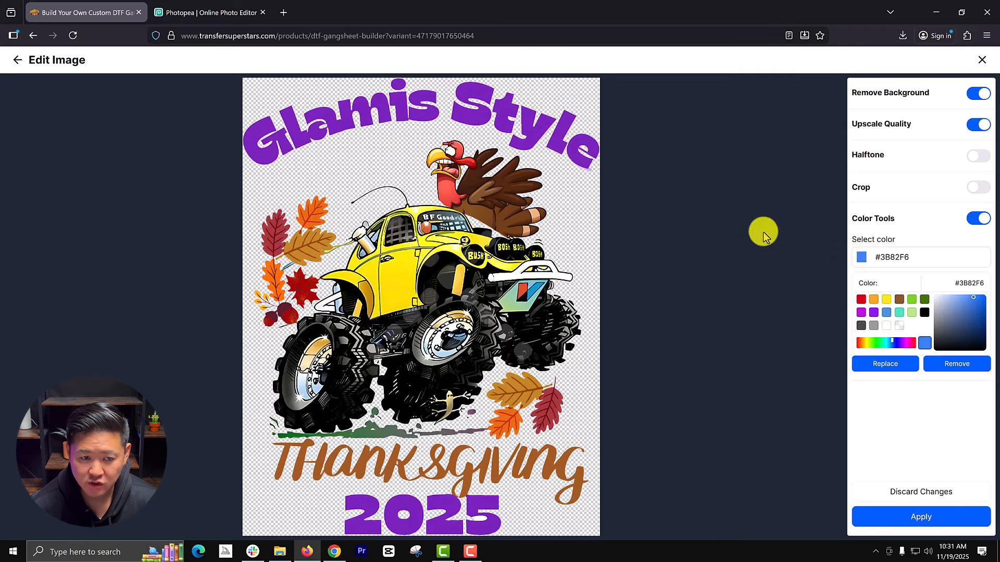
{"action": "left_click", "coordinate": [402, 109]}
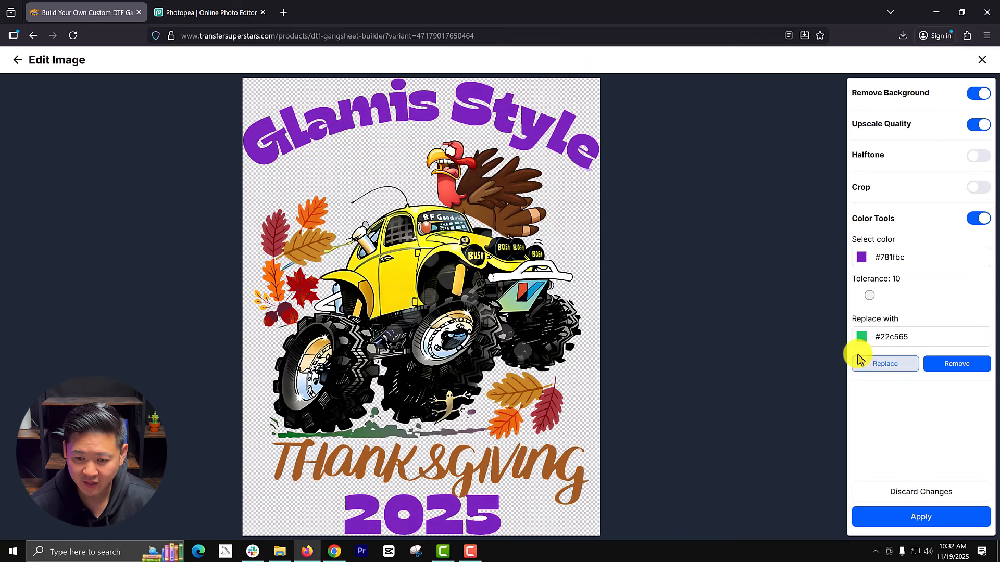
Step: Replace the sampled purple with light orange #EDC580 and apply the image edits to the PNG on the gang sheet
{"action": "left_click", "coordinate": [862, 339]}
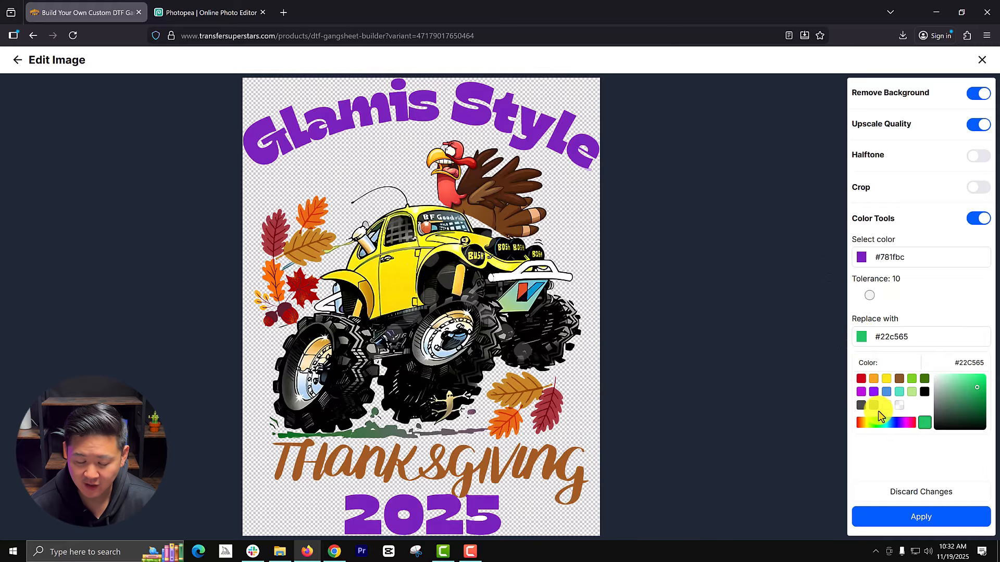
{"action": "left_click", "coordinate": [874, 380]}
{"action": "left_click_drag", "start_coordinate": [975, 384], "coordinate": [959, 386]}
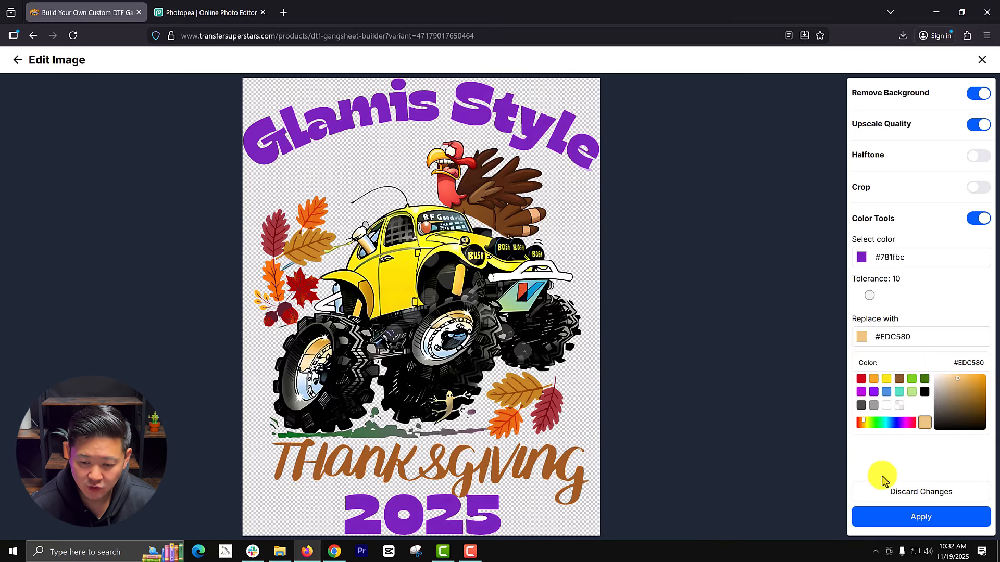
{"action": "left_click", "coordinate": [903, 449]}
{"action": "left_click", "coordinate": [885, 364]}
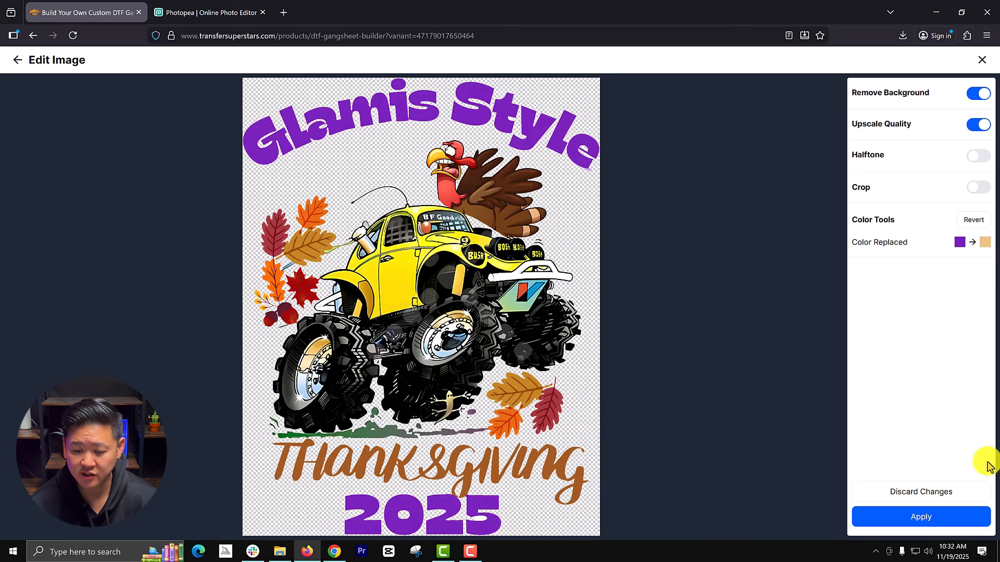
{"action": "left_click", "coordinate": [936, 516]}
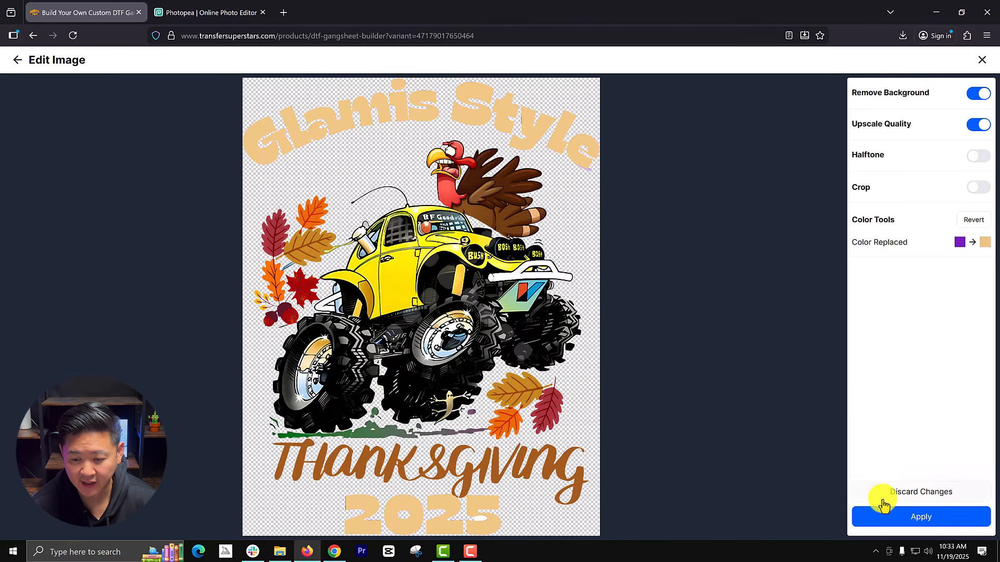
{"action": "left_click", "coordinate": [890, 522]}
{"action": "left_click", "coordinate": [891, 522]}
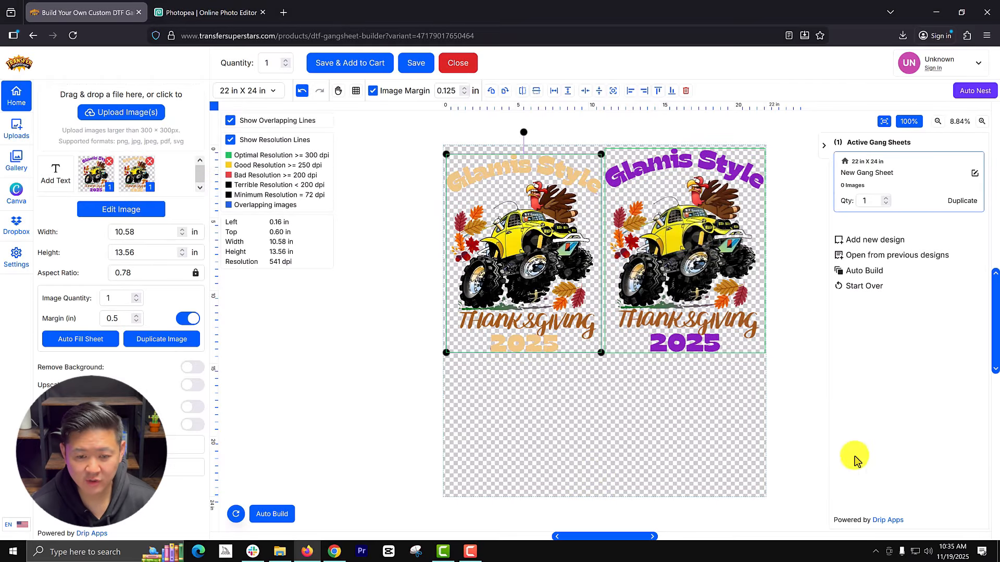
Step: Preview the artwork against gray and black visual-aid backgrounds and return the sheet to the transparent background
{"action": "left_click", "coordinate": [982, 123]}
{"action": "left_click", "coordinate": [982, 122]}
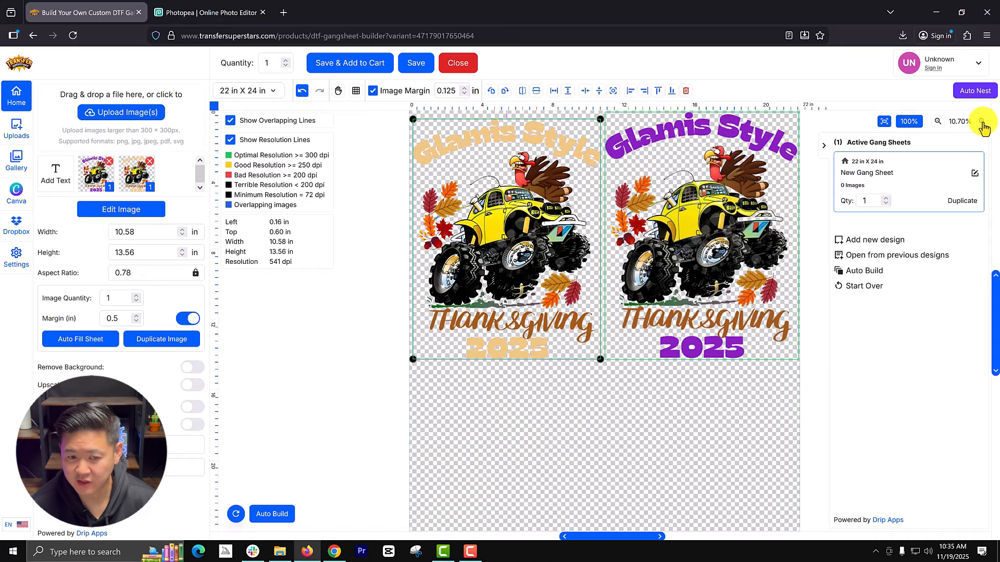
{"action": "left_click", "coordinate": [982, 124]}
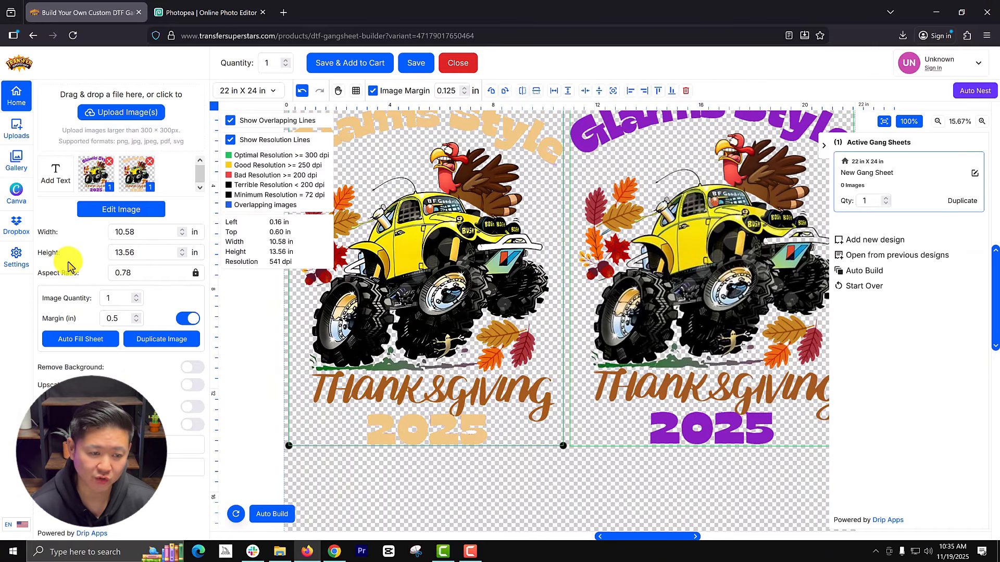
{"action": "left_click", "coordinate": [16, 256]}
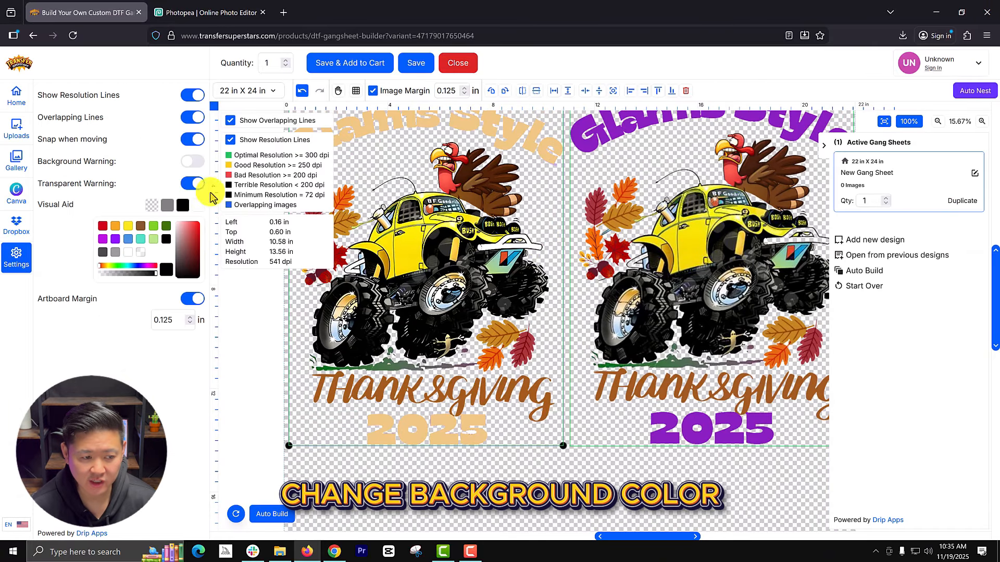
{"action": "left_click", "coordinate": [167, 205]}
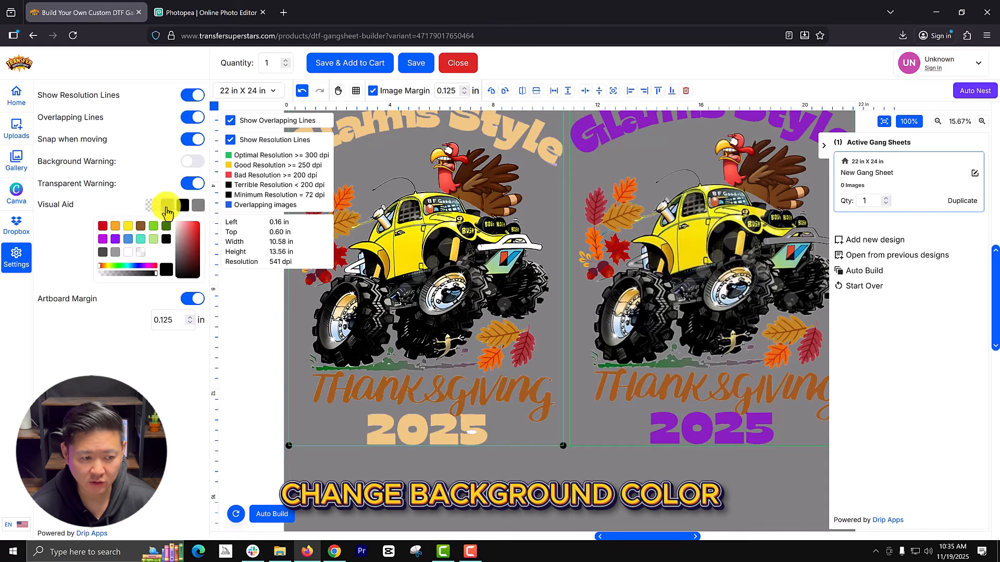
{"action": "left_click", "coordinate": [183, 206]}
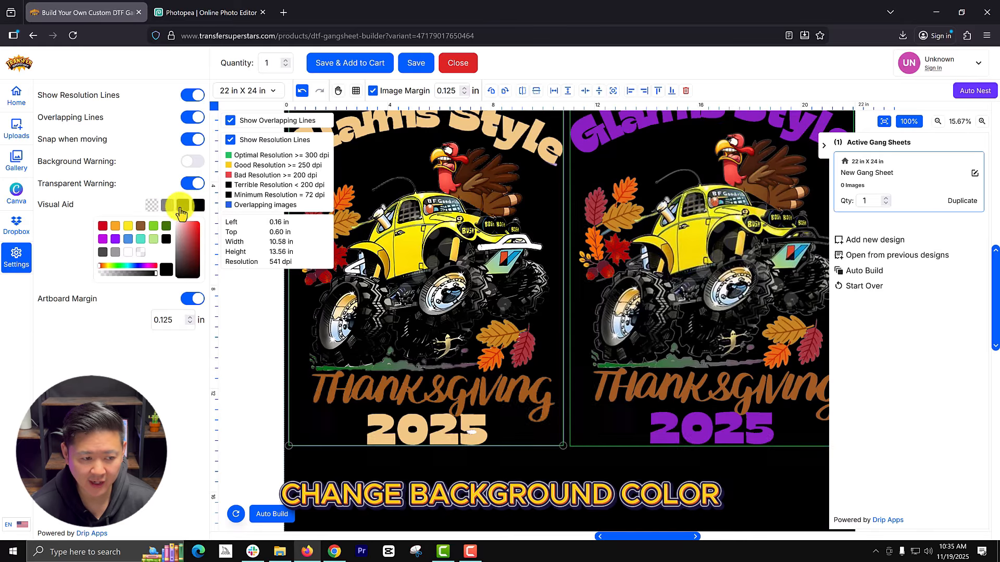
{"action": "left_click", "coordinate": [151, 205]}
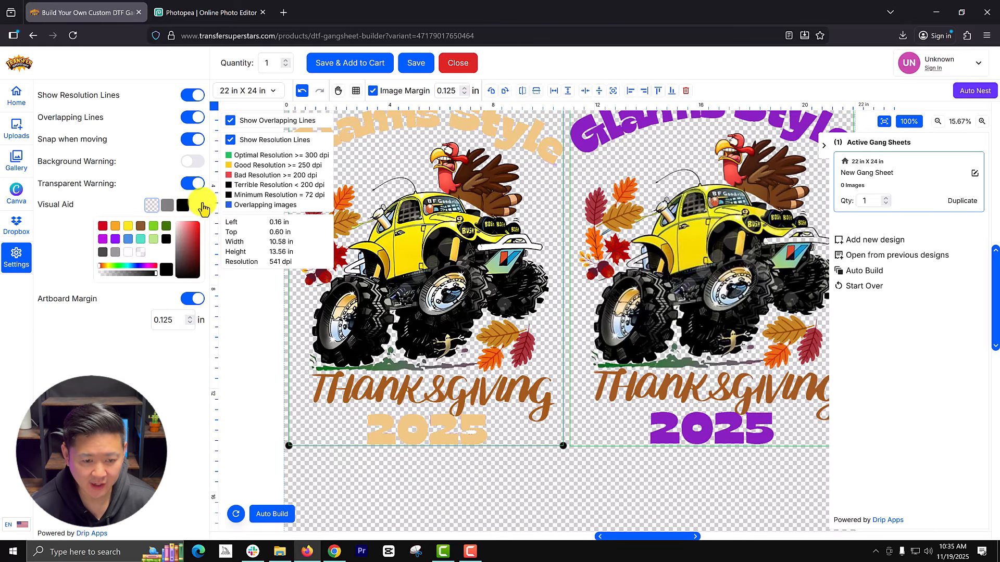
{"action": "left_click", "coordinate": [171, 208]}
{"action": "left_click", "coordinate": [167, 206]}
{"action": "left_click", "coordinate": [151, 206]}
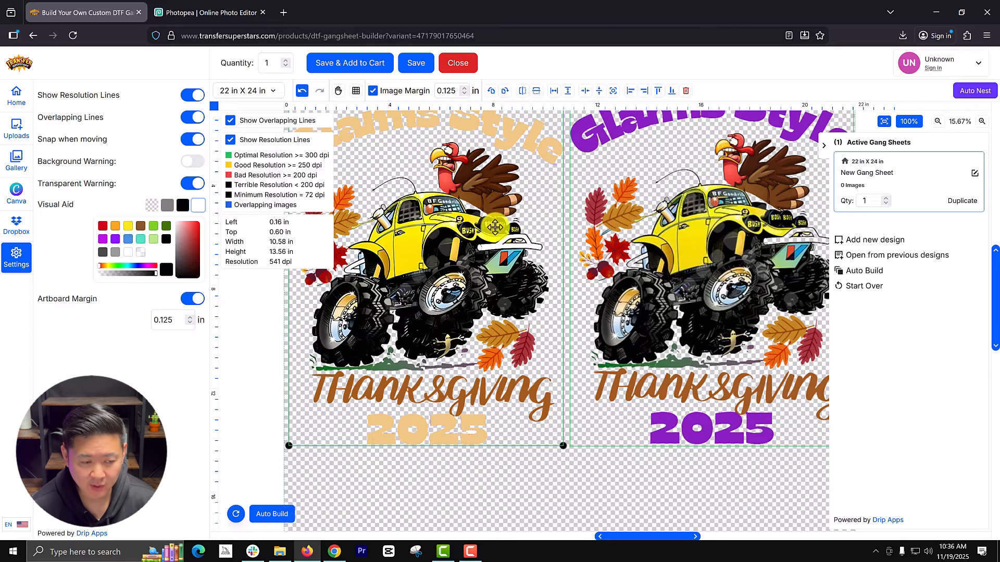
Step: Compare the truck details of the upscaled PNG and the PDF copy side by side at 25.23% zoom
{"action": "scroll", "coordinate": [536, 292], "scroll_direction": "up", "scroll_amount": 2}
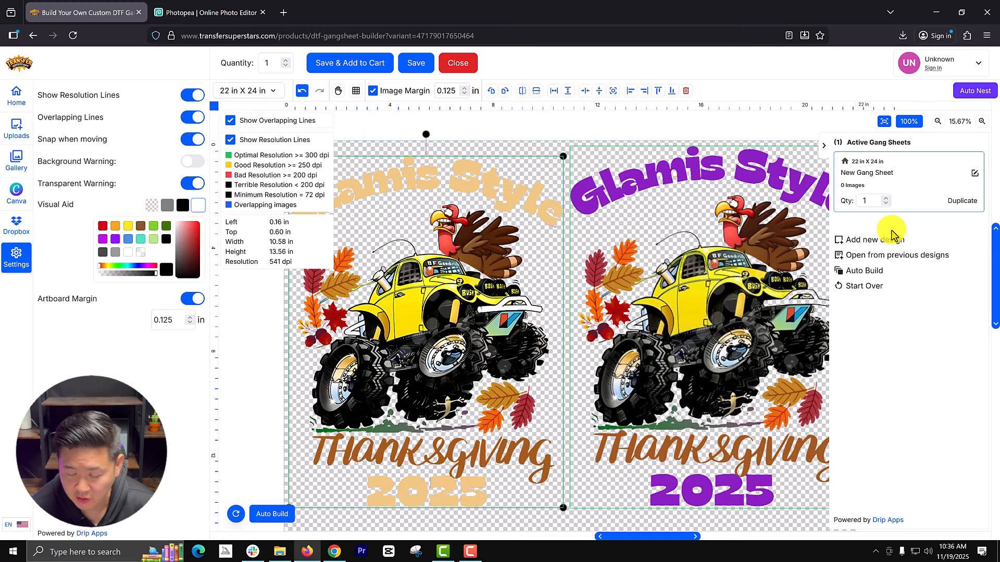
{"action": "left_click", "coordinate": [982, 121]}
{"action": "left_click", "coordinate": [982, 121]}
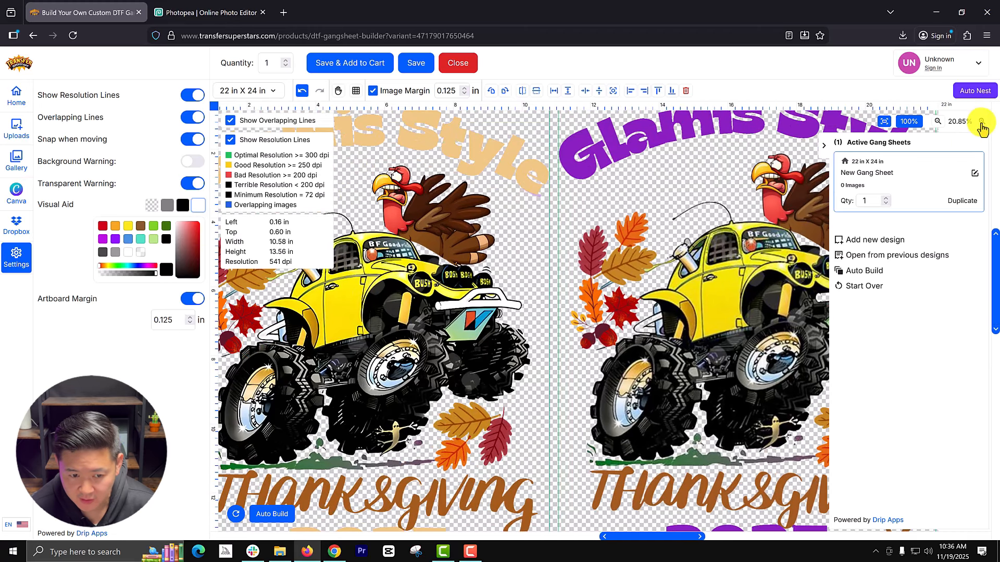
{"action": "left_click", "coordinate": [982, 121]}
{"action": "left_click_drag", "start_coordinate": [696, 537], "coordinate": [753, 537]}
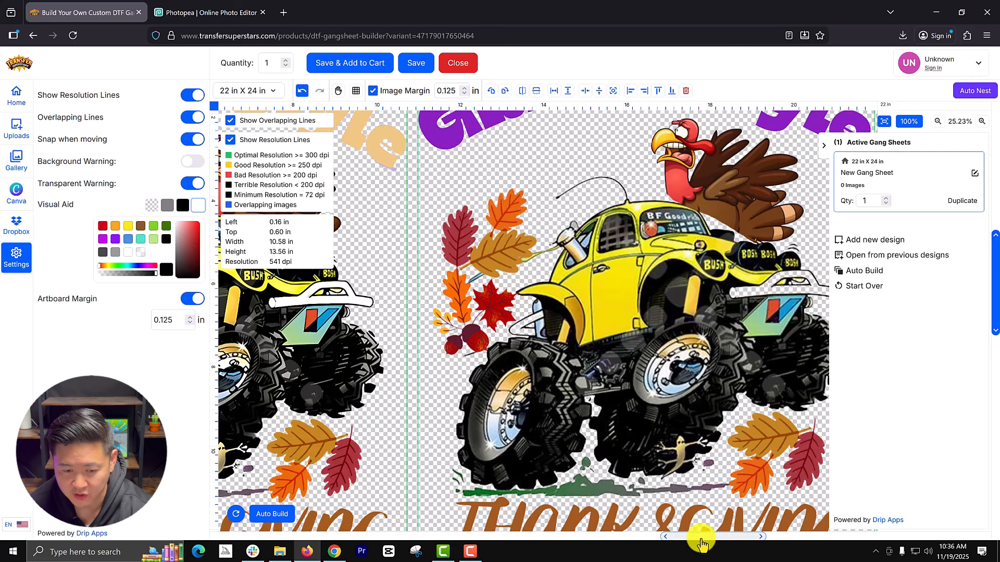
{"action": "left_click_drag", "start_coordinate": [700, 543], "coordinate": [685, 542]}
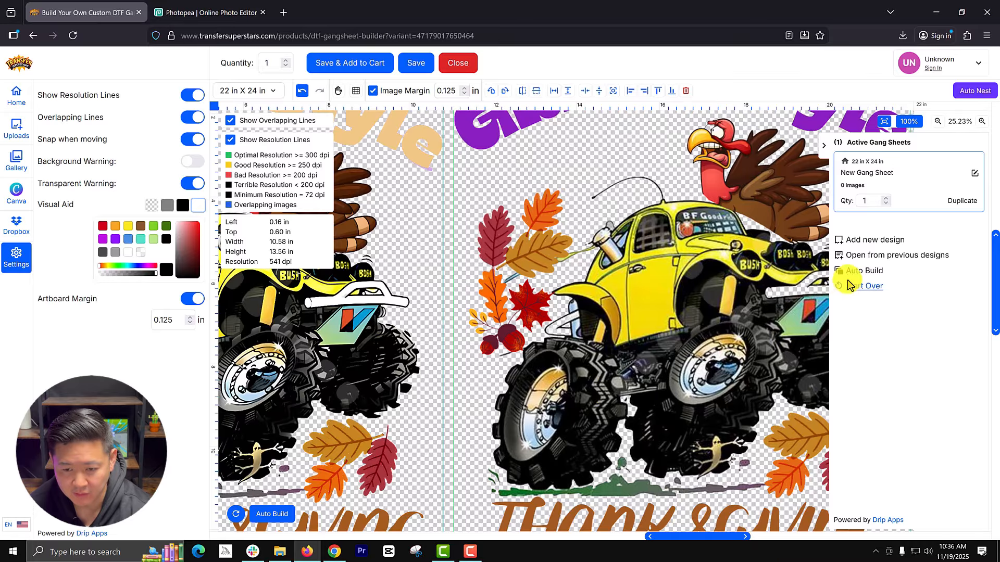
{"action": "left_click_drag", "start_coordinate": [718, 543], "coordinate": [688, 537]}
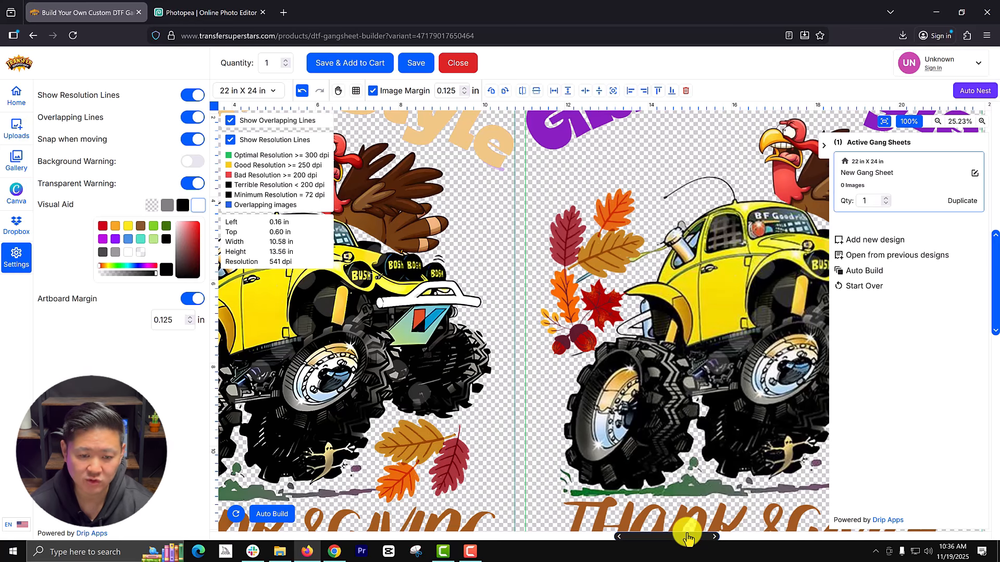
{"action": "left_click_drag", "start_coordinate": [687, 537], "coordinate": [670, 532]}
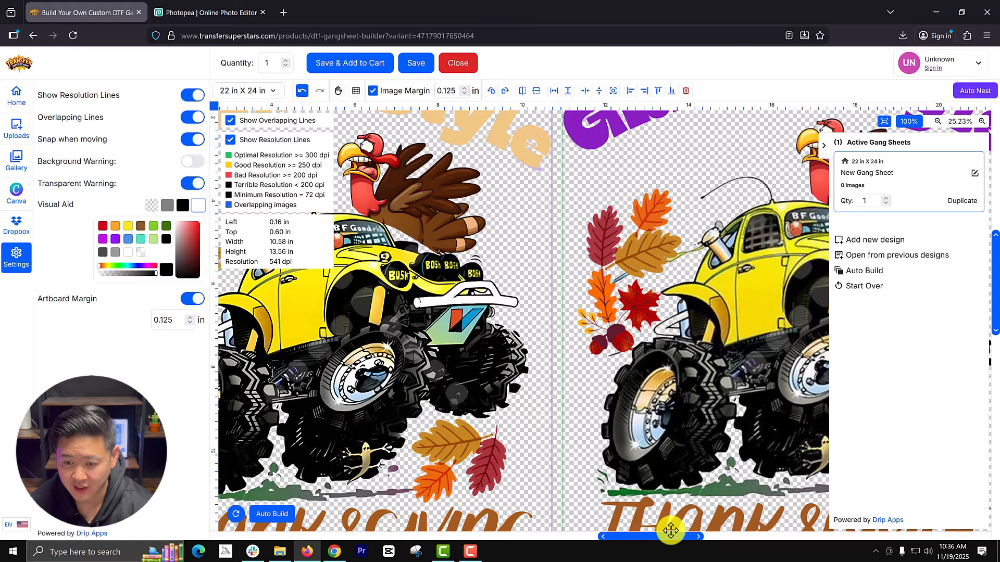
Step: Collapse the Active Gang Sheets list and turn off the resolution lines on the sheet
{"action": "left_click", "coordinate": [824, 147]}
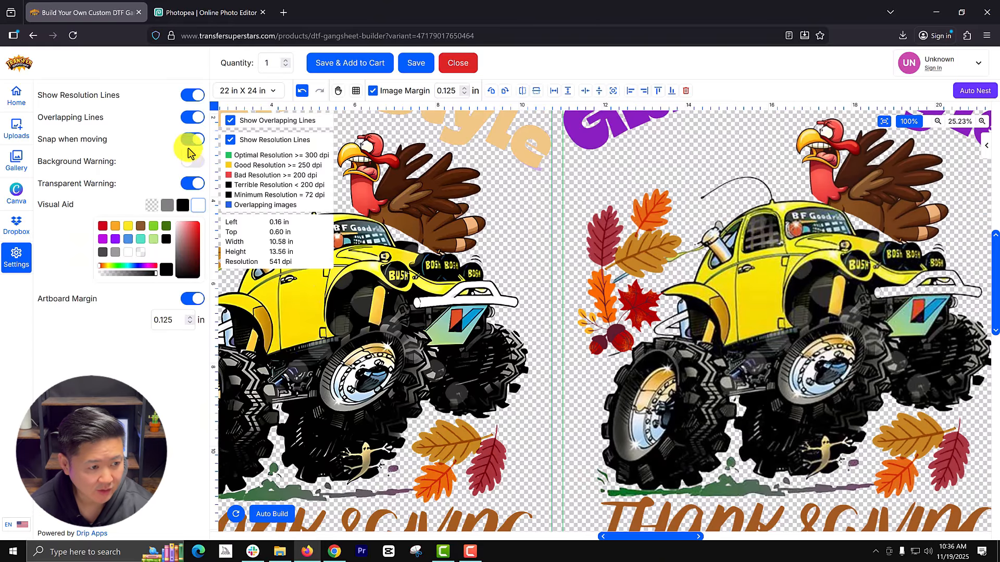
{"action": "left_click", "coordinate": [193, 96]}
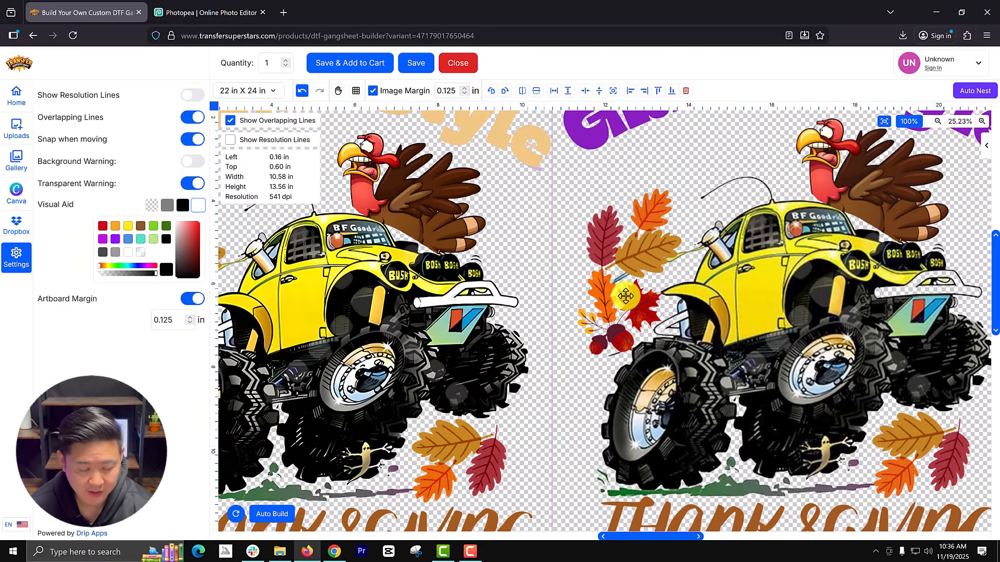
Step: Compare the size and resolution of the PNG and PDF copies and inspect both from the turkey to the 2025 lettering
{"action": "left_click", "coordinate": [435, 341]}
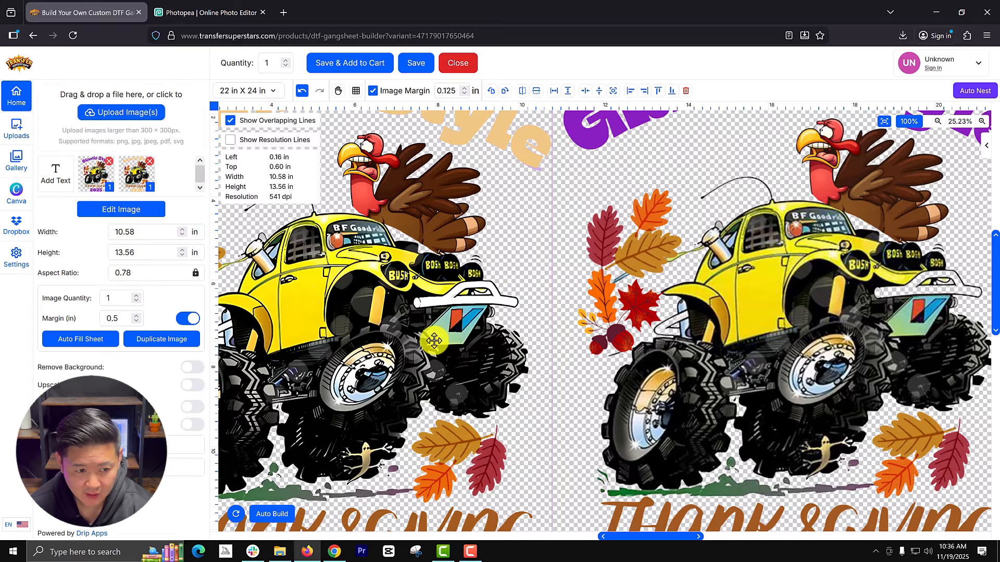
{"action": "left_click", "coordinate": [657, 387]}
{"action": "left_click", "coordinate": [462, 362]}
{"action": "left_click", "coordinate": [697, 305]}
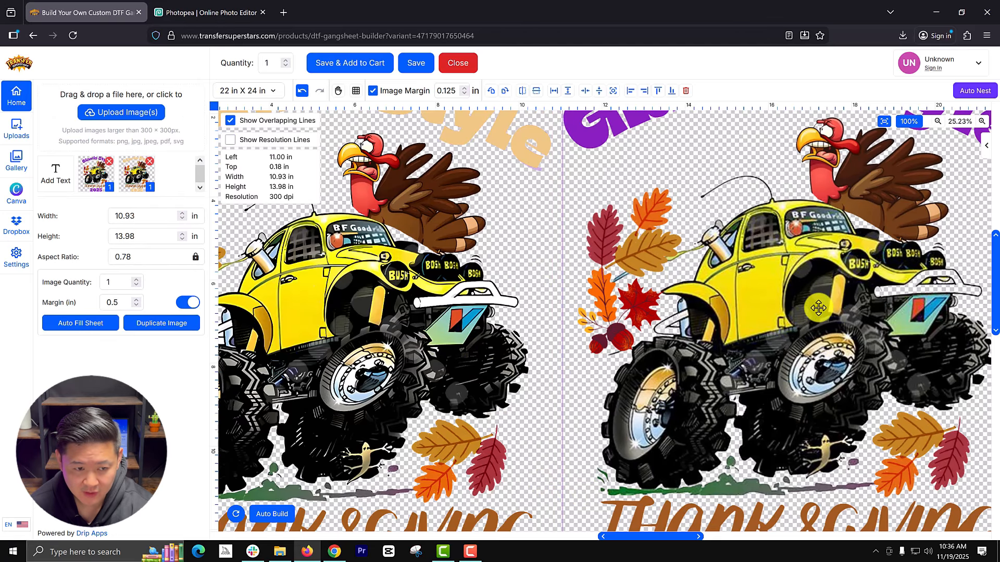
{"action": "left_click", "coordinate": [388, 364]}
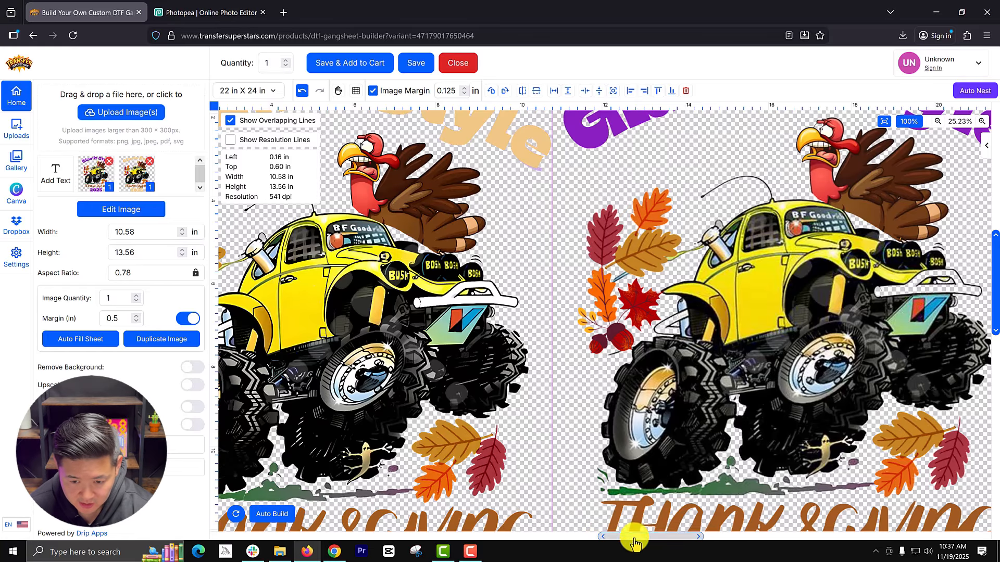
{"action": "left_click_drag", "start_coordinate": [633, 536], "coordinate": [616, 542]}
{"action": "scroll", "coordinate": [846, 201], "scroll_direction": "up", "scroll_amount": 1}
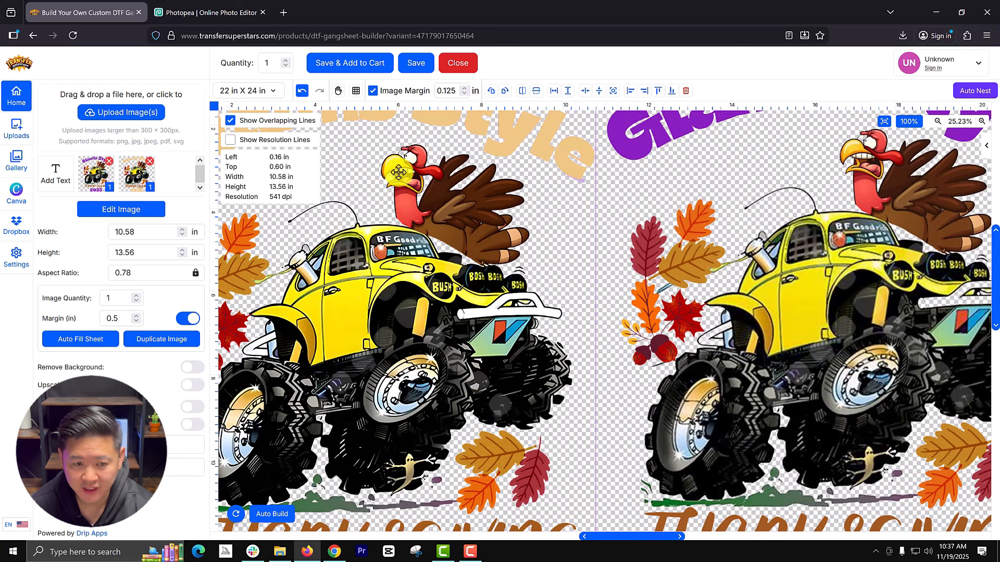
{"action": "scroll", "coordinate": [398, 172], "scroll_direction": "up", "scroll_amount": 2}
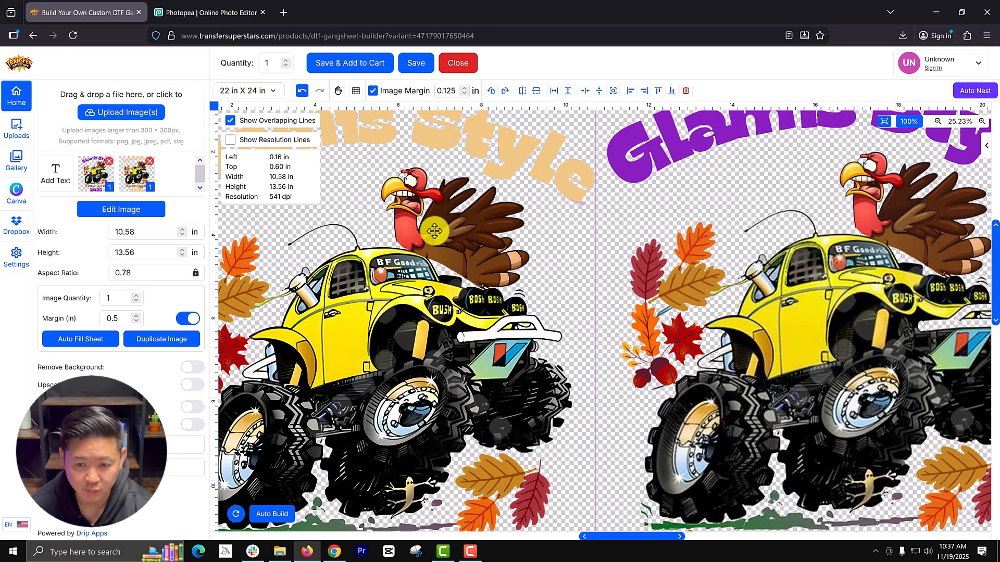
{"action": "scroll", "coordinate": [425, 239], "scroll_direction": "down", "scroll_amount": 7}
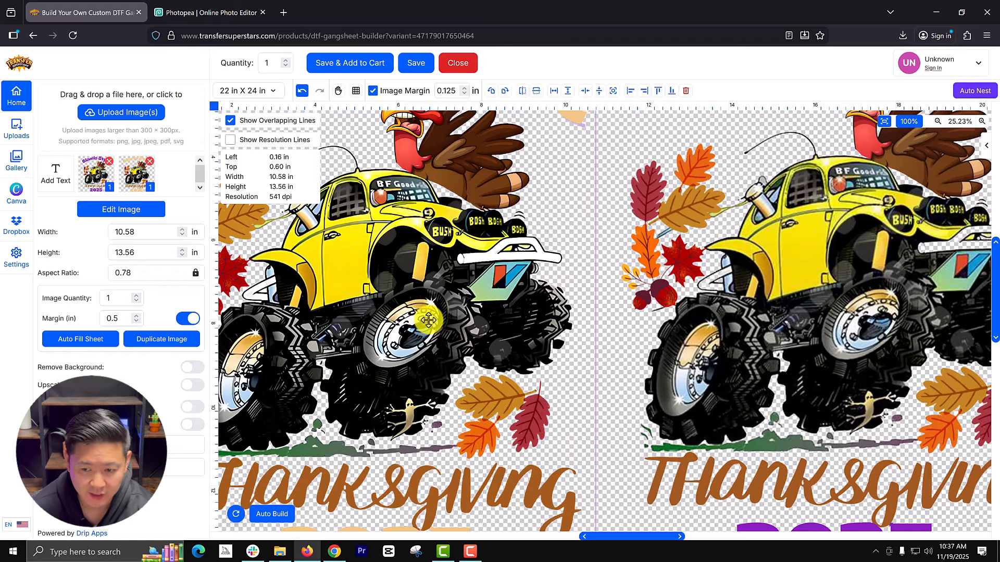
{"action": "scroll", "coordinate": [427, 383], "scroll_direction": "down", "scroll_amount": 3}
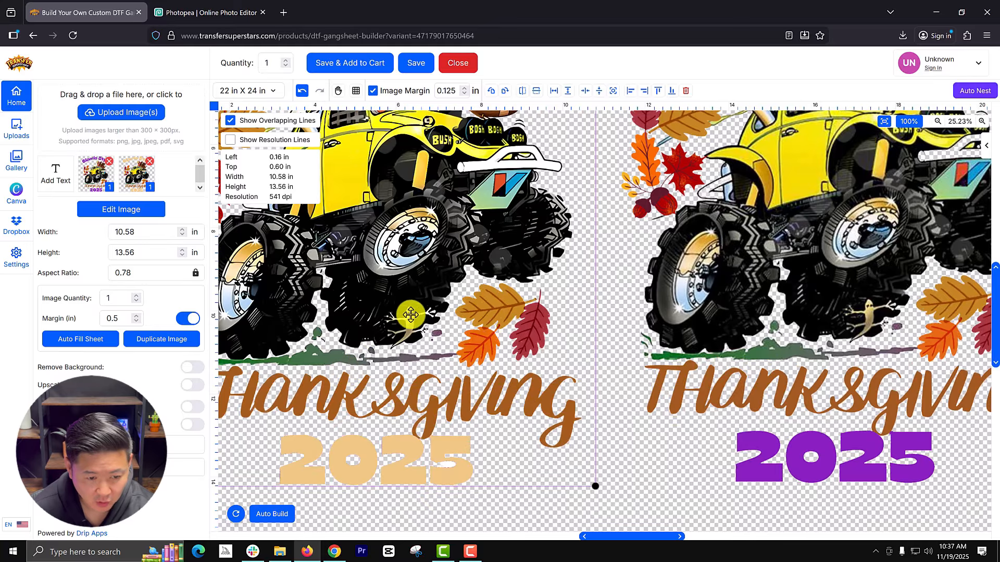
{"action": "scroll", "coordinate": [457, 360], "scroll_direction": "up", "scroll_amount": 4}
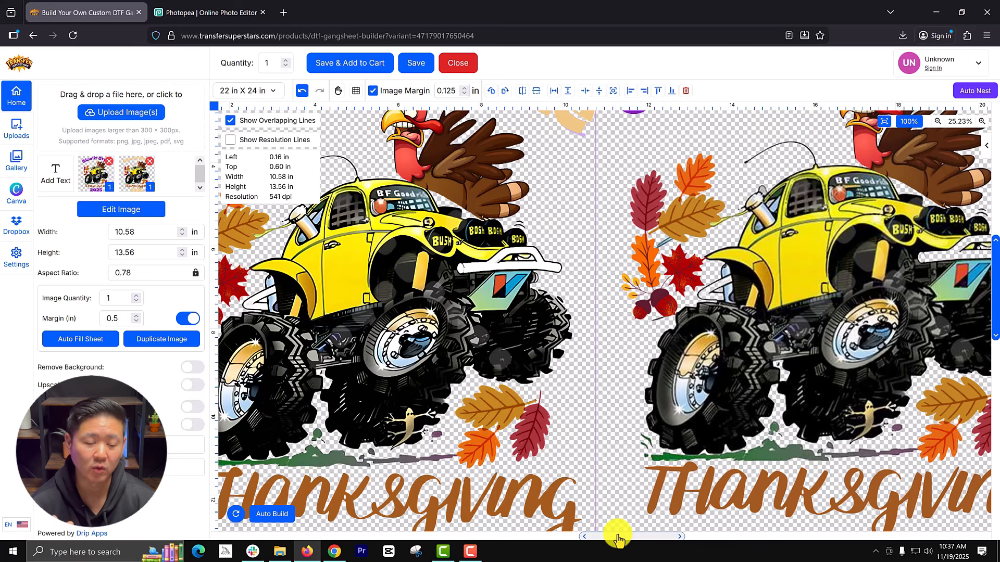
Step: Start saving the gang sheet and adding it to the cart with the design name 2025-11-19-Turkey Thanksgiving
{"action": "left_click", "coordinate": [354, 57]}
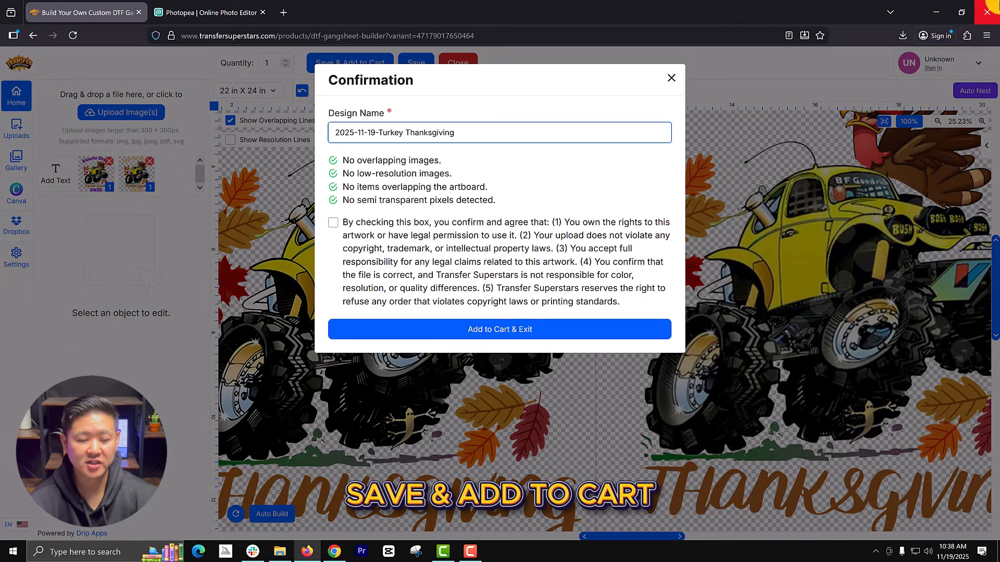